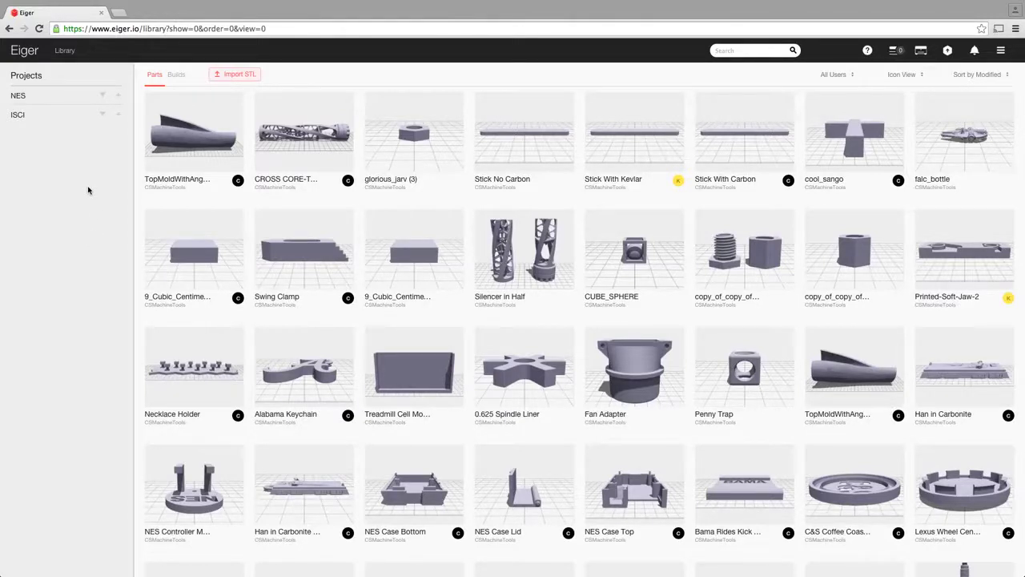
# Toggle the NES project filter off again and page through the guided help tutorial
pyautogui.click(102, 96)
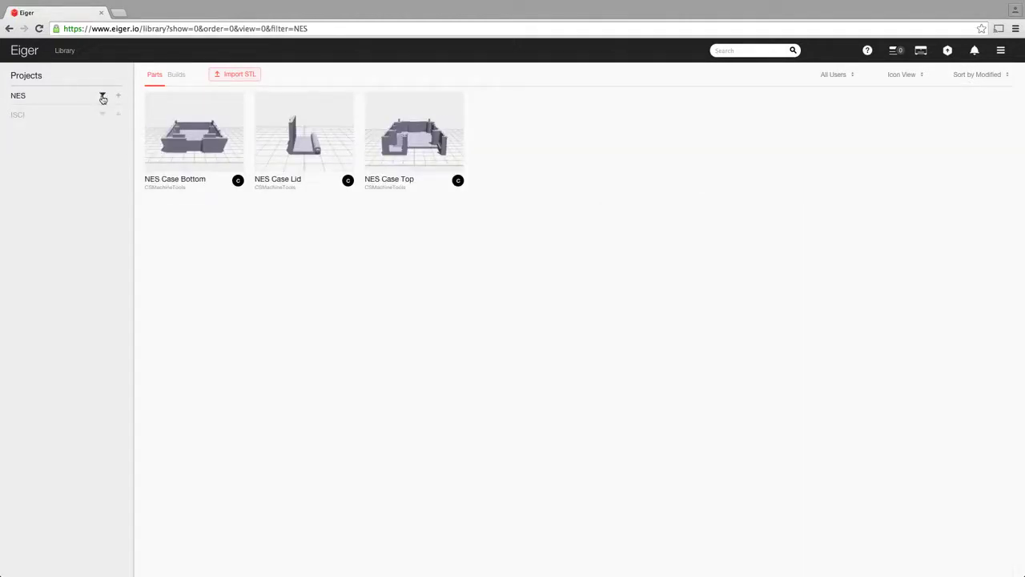
pyautogui.click(102, 97)
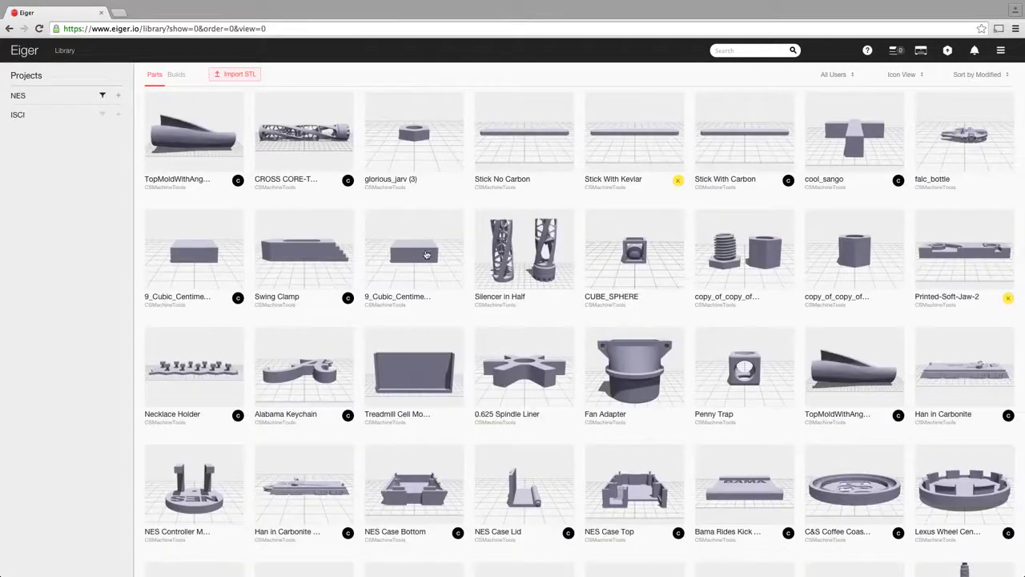
pyautogui.click(867, 51)
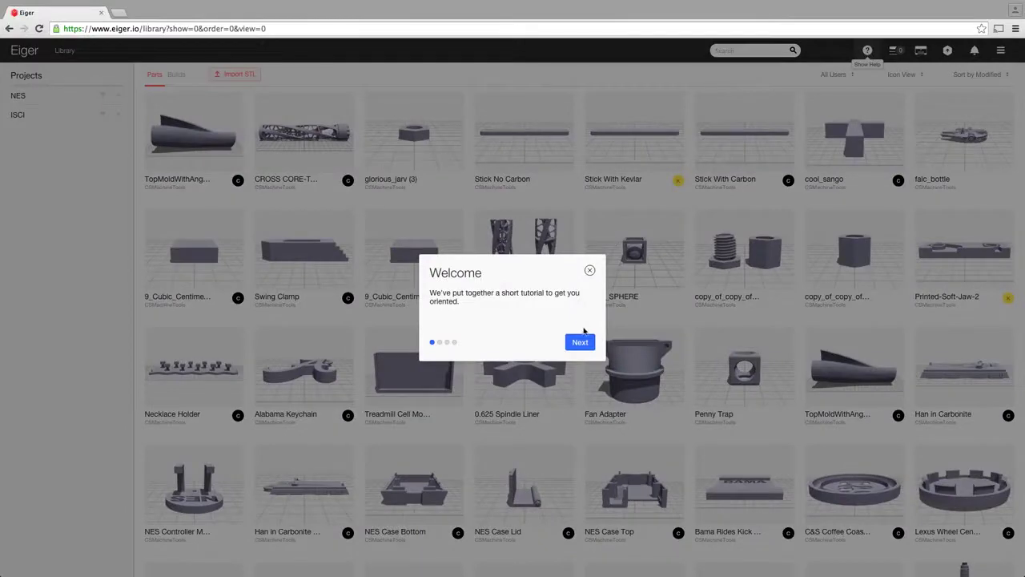
pyautogui.click(579, 343)
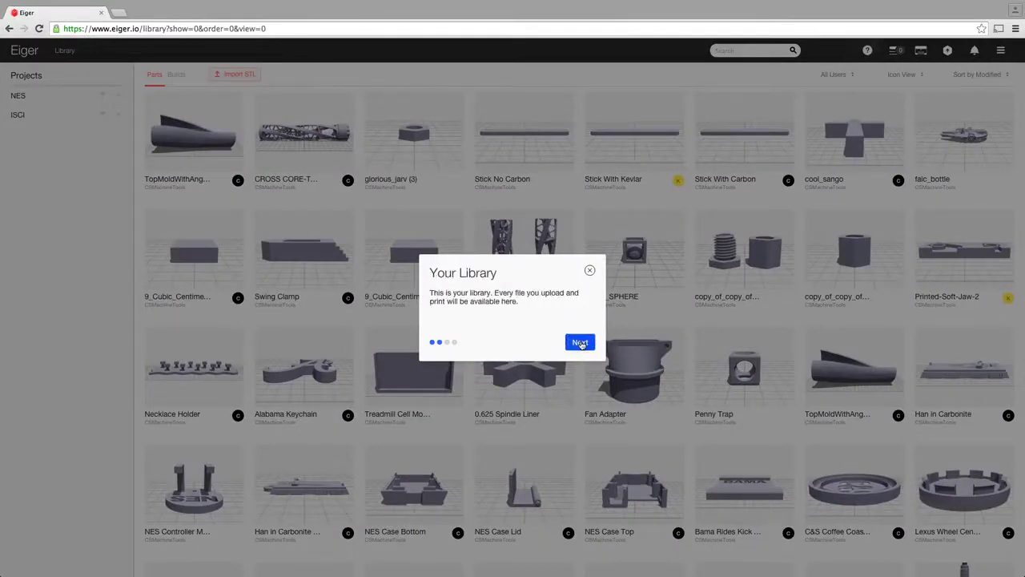
pyautogui.click(580, 343)
pyautogui.click(582, 342)
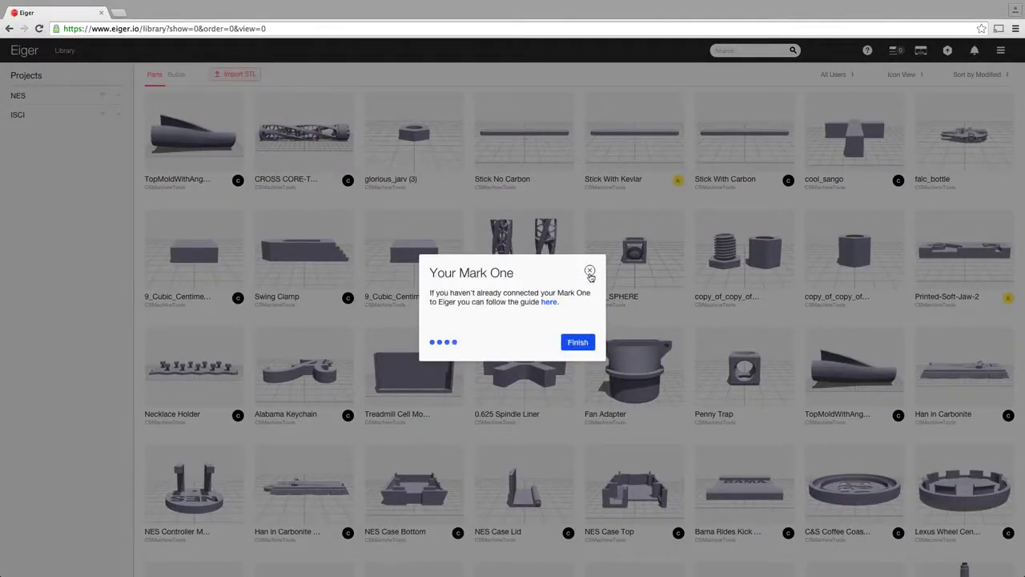
pyautogui.click(590, 272)
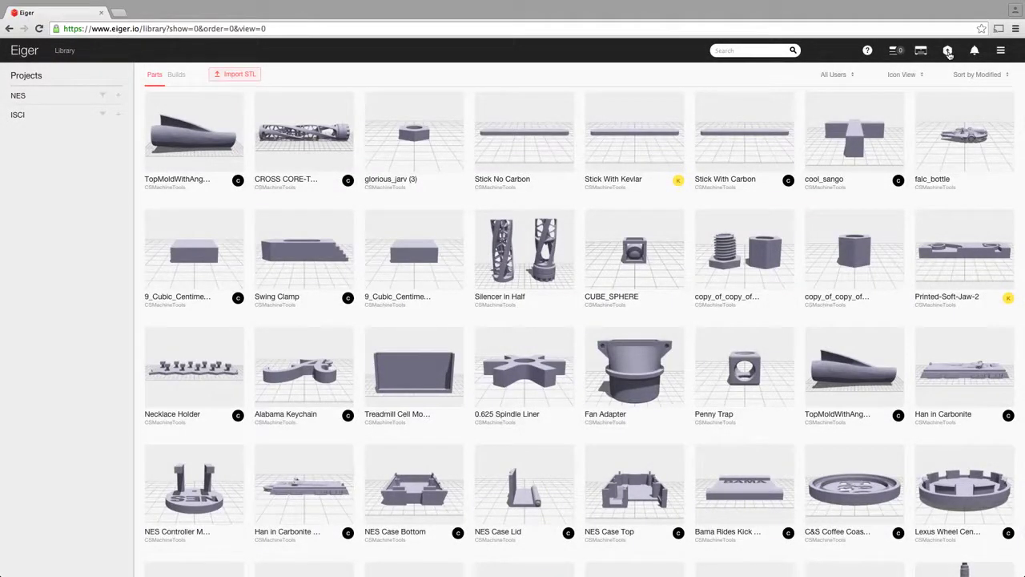
# Start and cancel an STL import, then check and close the account menu
pyautogui.click(948, 51)
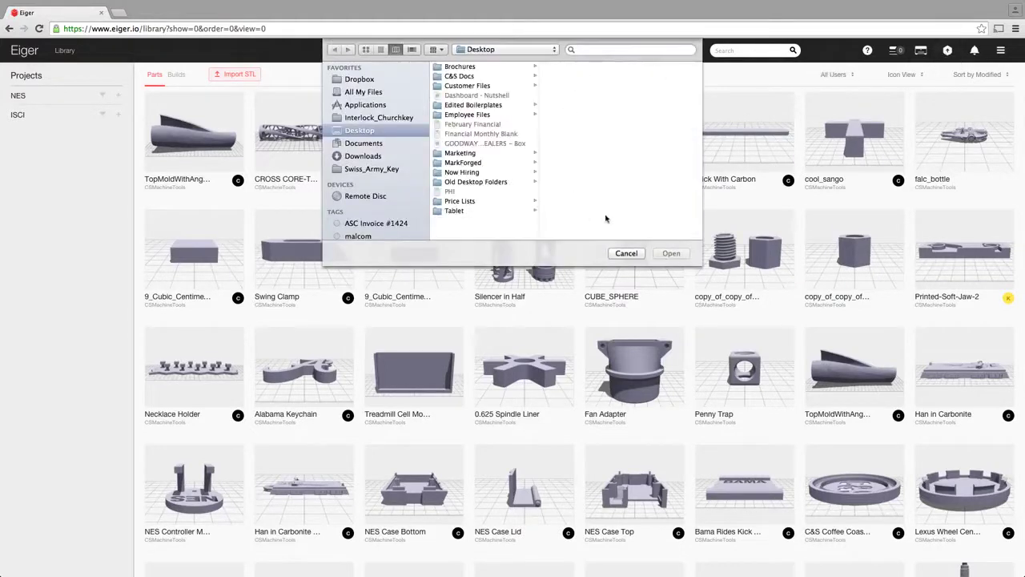
pyautogui.click(623, 253)
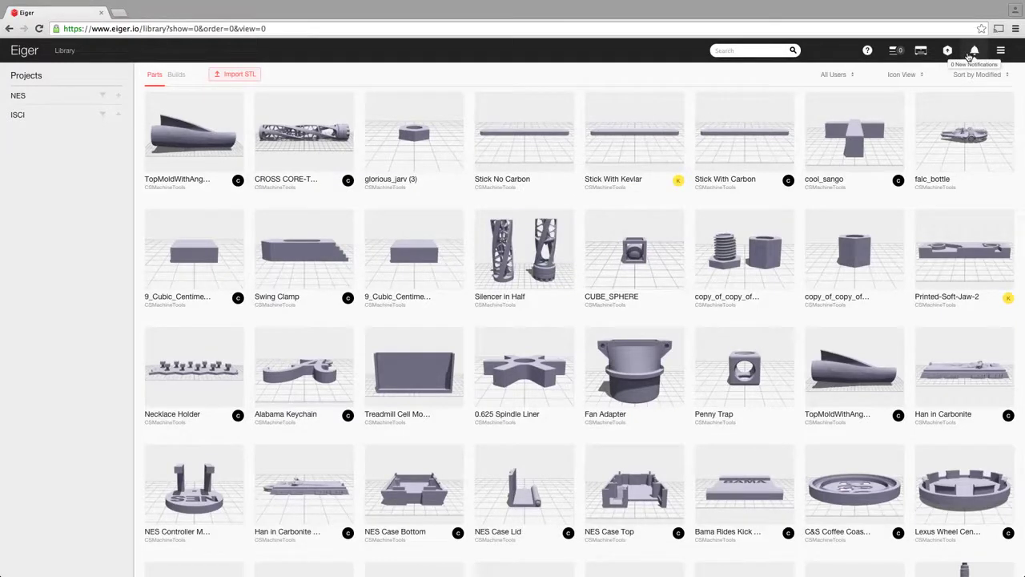
pyautogui.click(1000, 51)
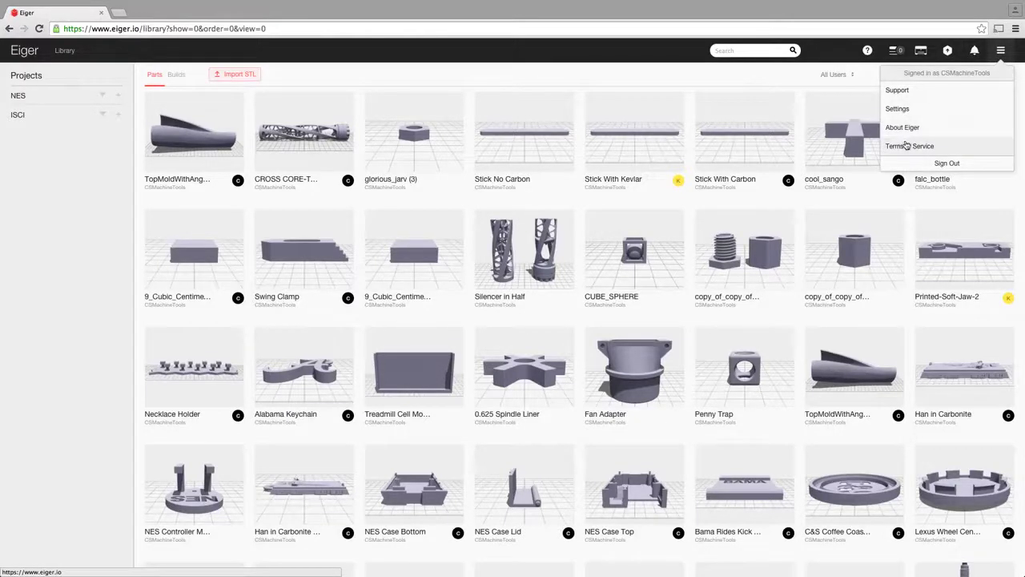
pyautogui.click(524, 71)
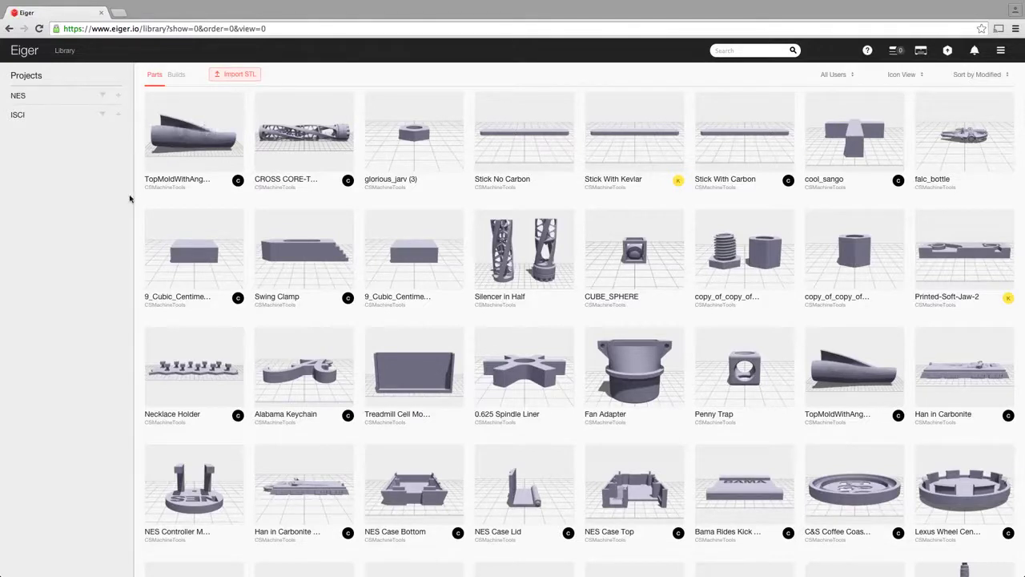
# Open the third 9_Cubic_Centimeters card for editing and orbit to view it from above
pyautogui.moveTo(163, 294)
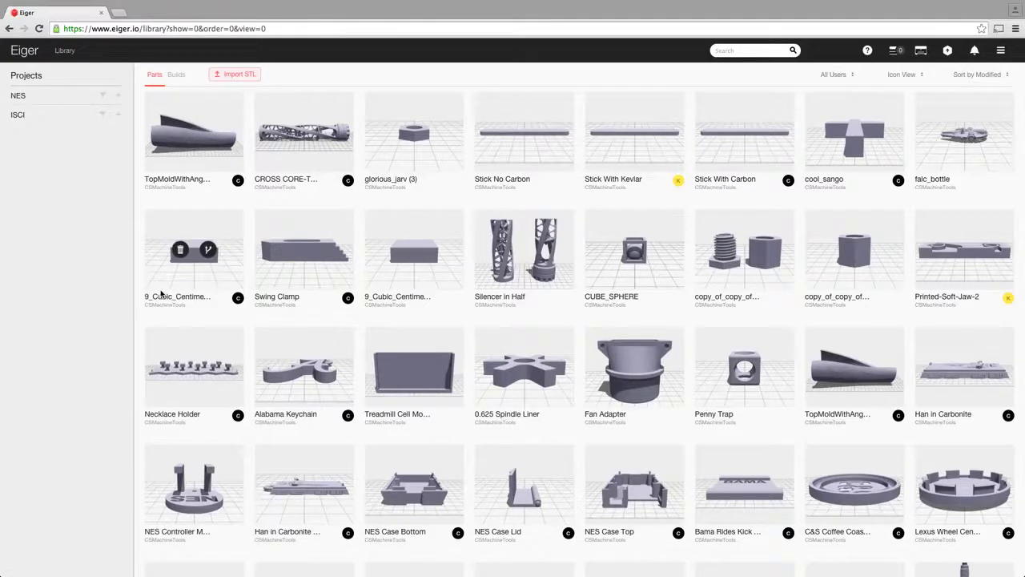
pyautogui.moveTo(382, 249)
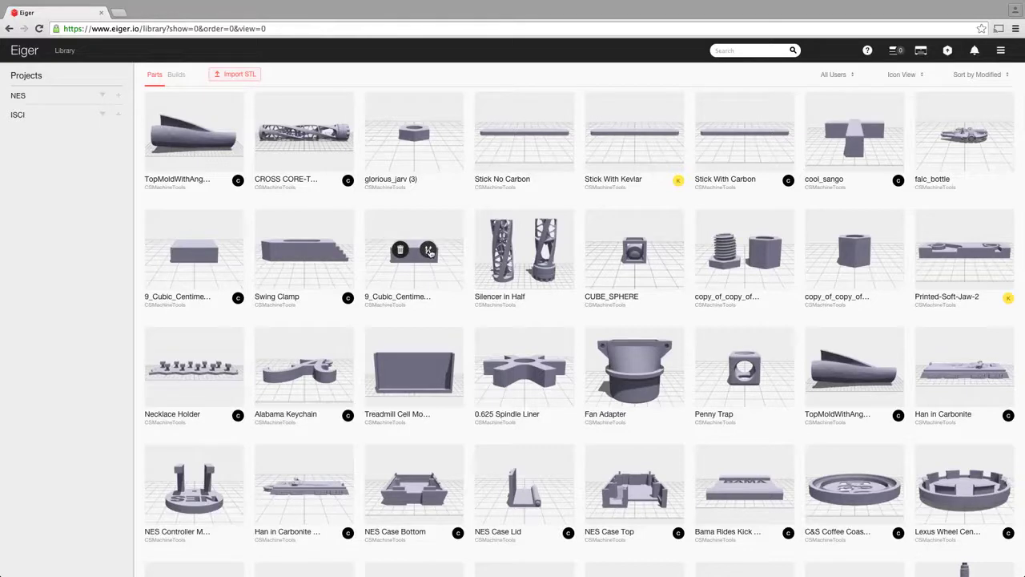
pyautogui.click(429, 251)
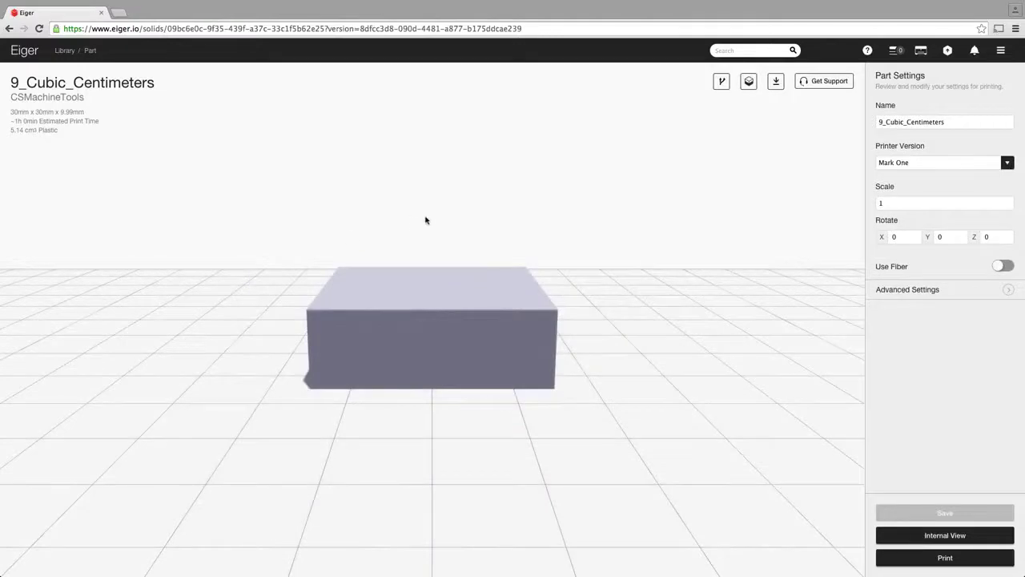
pyautogui.moveTo(426, 249); pyautogui.dragTo(519, 302)
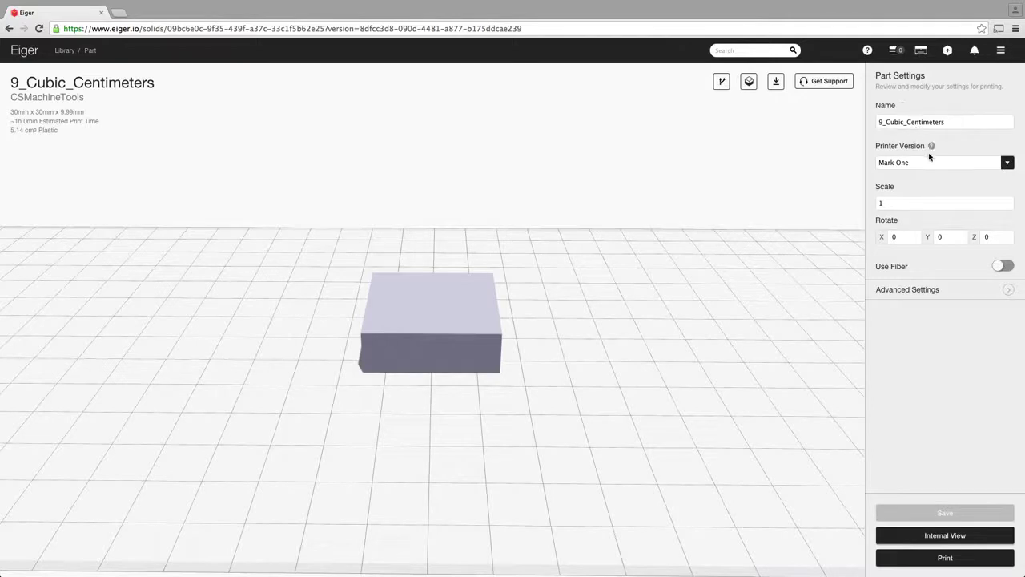
# Keep Mark One as the printer version and try a scale of 5.5, then erase it
pyautogui.click(1008, 164)
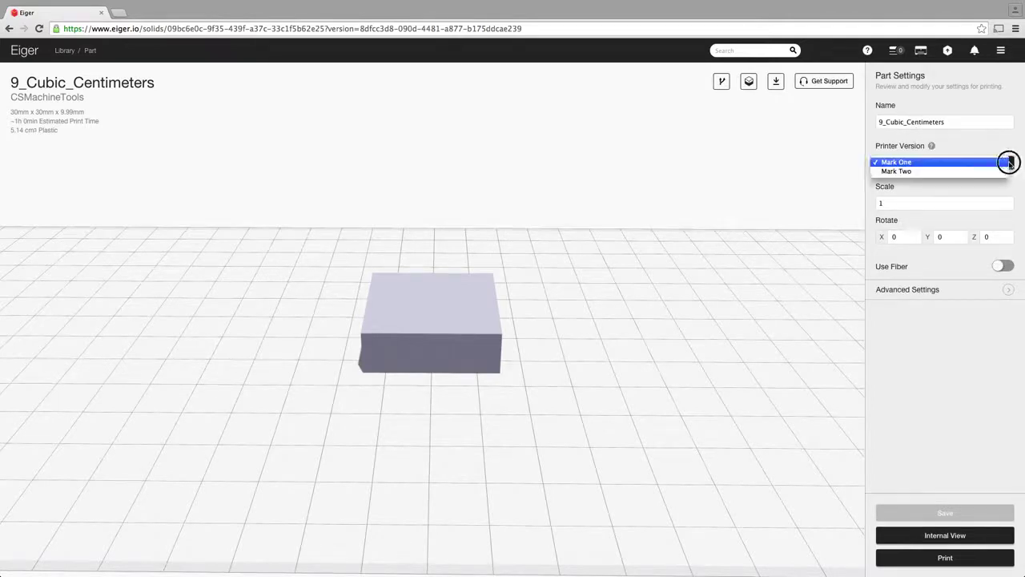
pyautogui.click(907, 162)
pyautogui.click(892, 207)
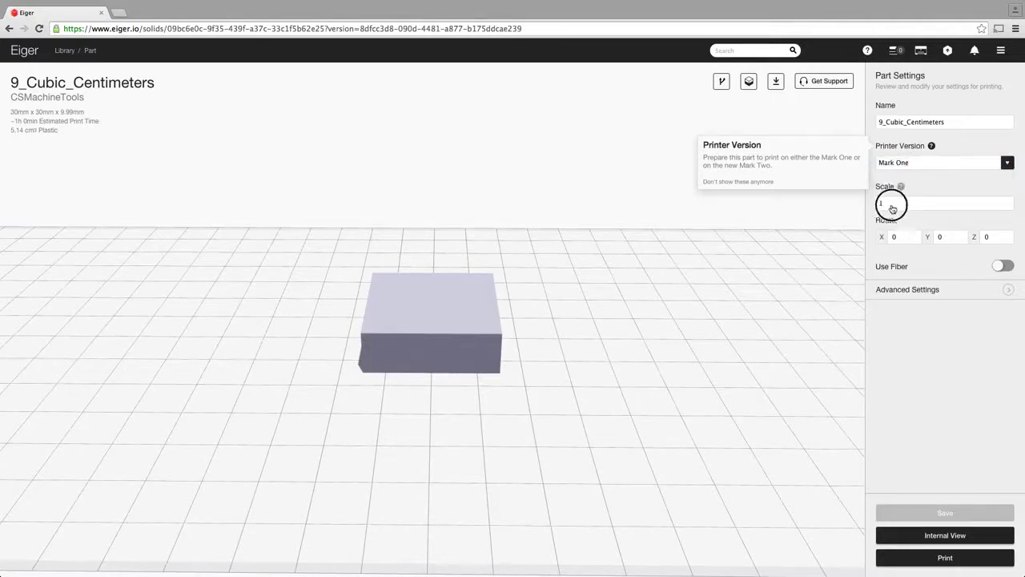
pyautogui.write('5')
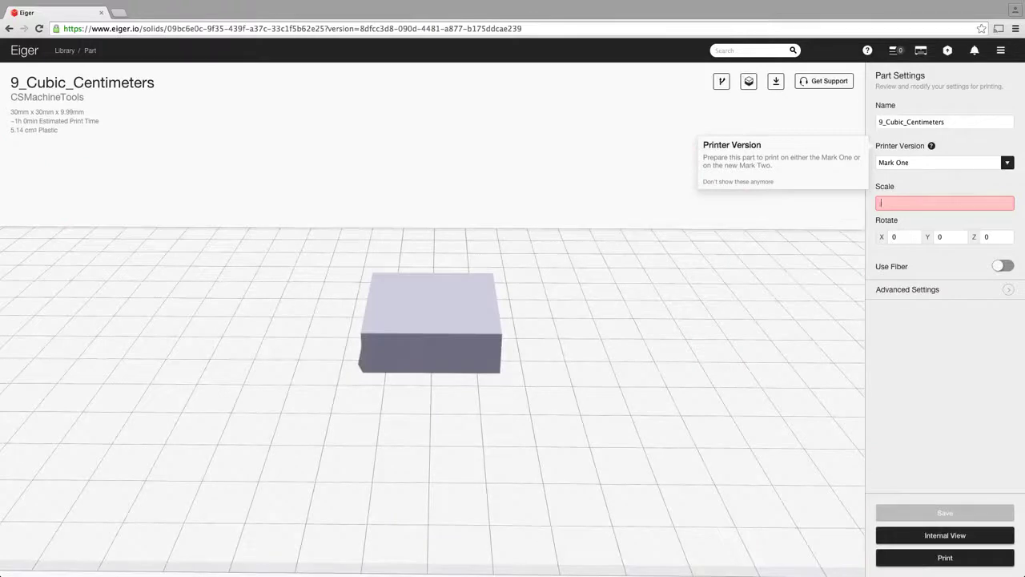
pyautogui.write('.5')
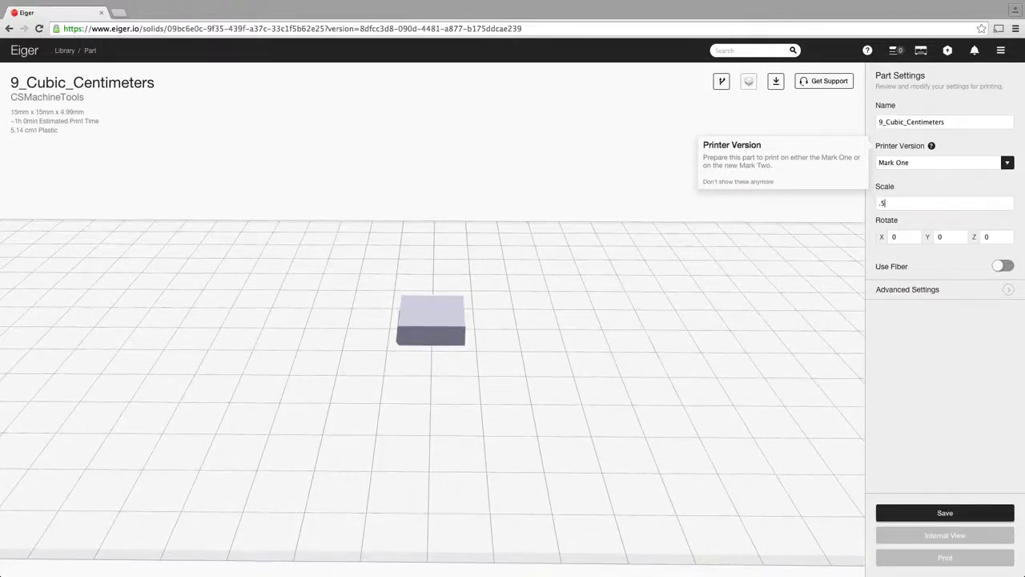
pyautogui.press('BackSpace')
pyautogui.press('BackSpace')
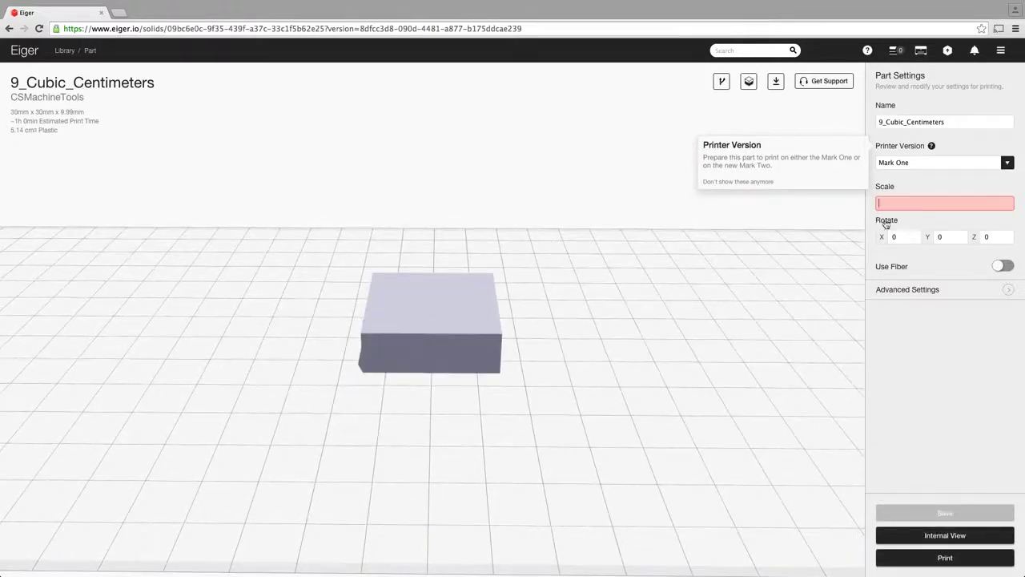
# Enter X rotation 25 and Y rotation 85, then clear both rotation values
pyautogui.click(902, 236)
pyautogui.write('25')
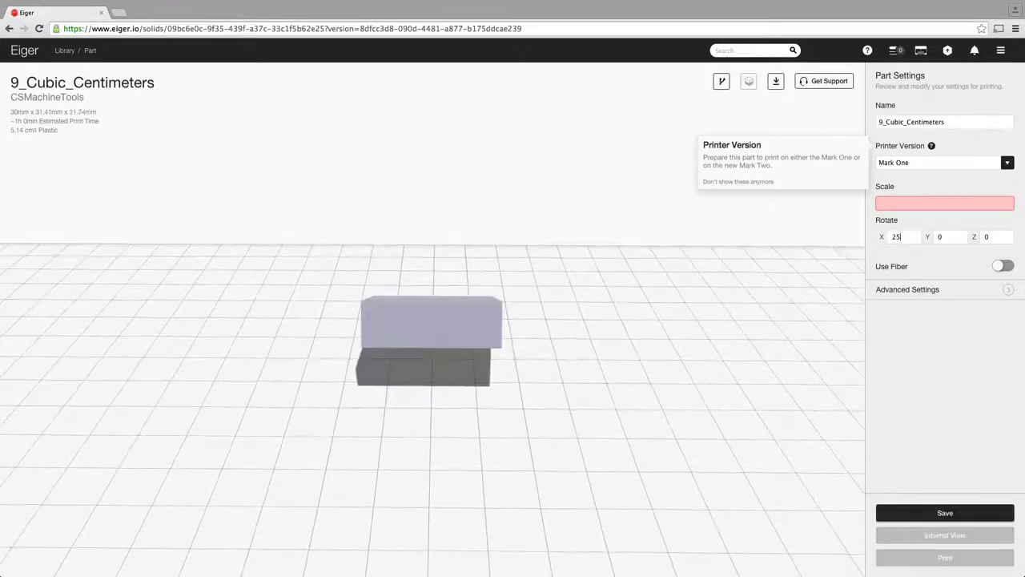
pyautogui.click(924, 239)
pyautogui.write('85')
pyautogui.press('Tab')
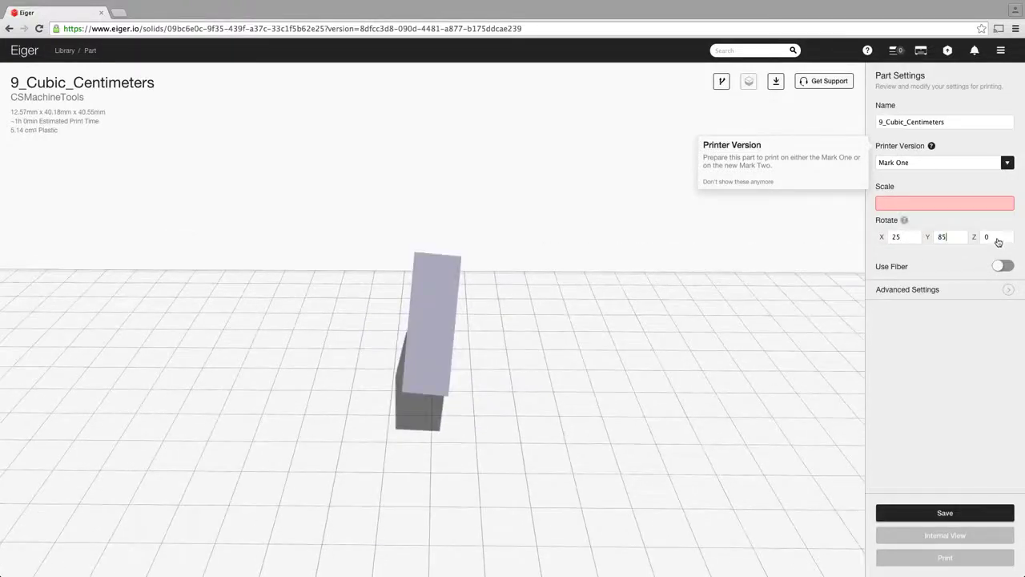
pyautogui.moveTo(910, 239); pyautogui.dragTo(875, 236)
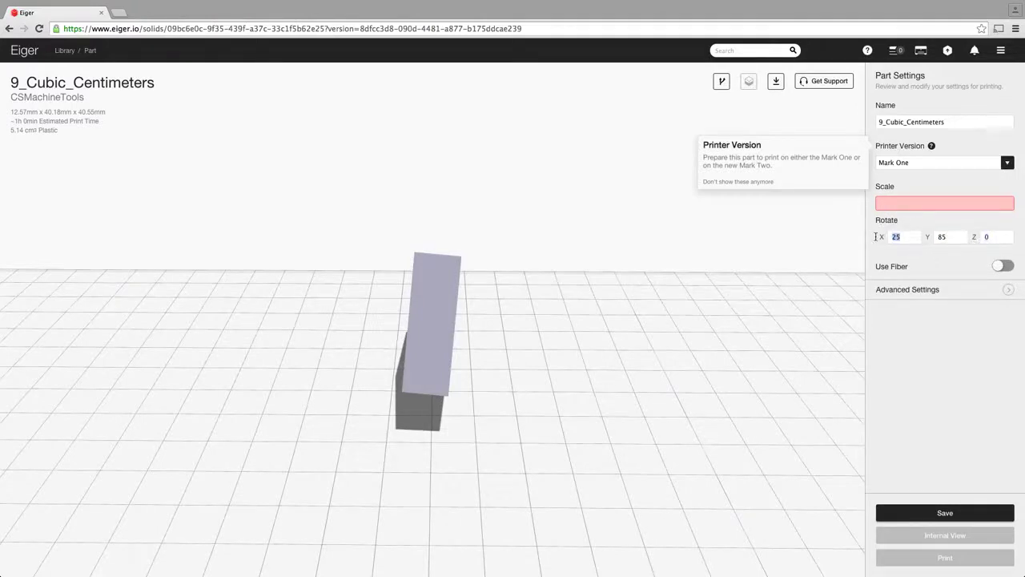
pyautogui.press('BackSpace')
pyautogui.press('Tab')
pyautogui.press('BackSpace')
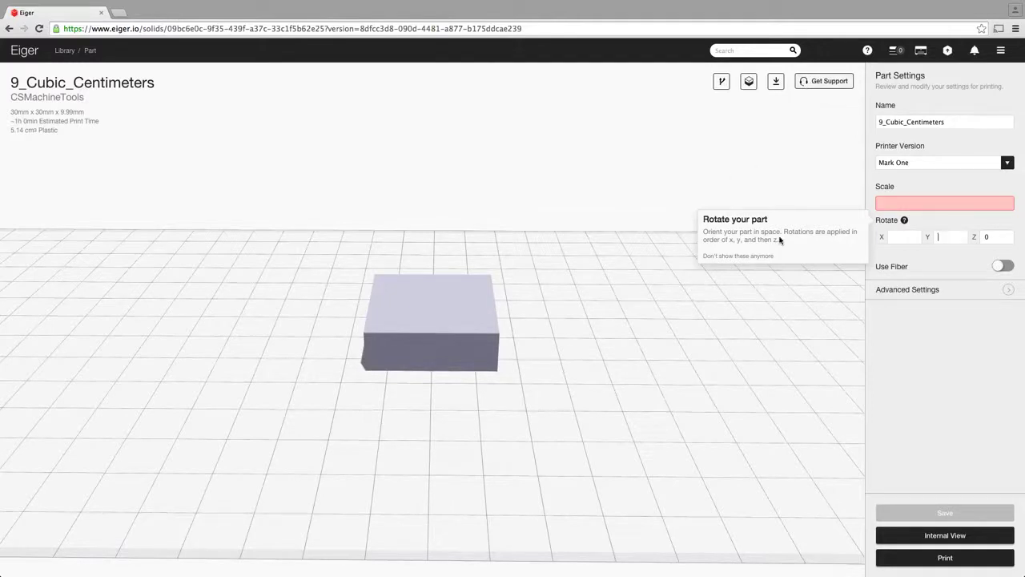
# Enter 1 in the empty Scale field
pyautogui.click(887, 205)
pyautogui.write('1')
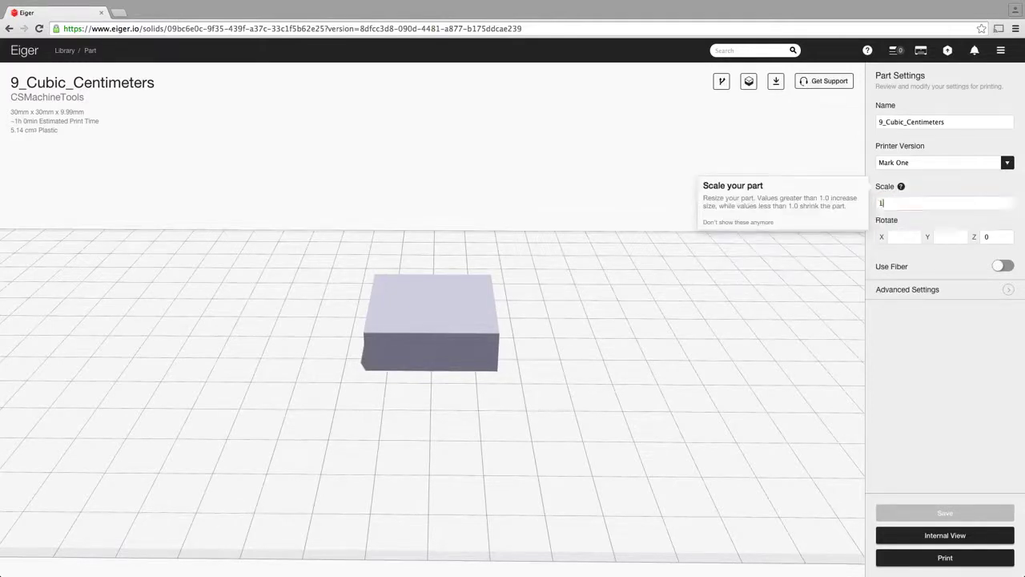
# Turn on Carbon Fiber reinforcement, review the concentric fiber settings, and expand Advanced Settings
pyautogui.click(1002, 266)
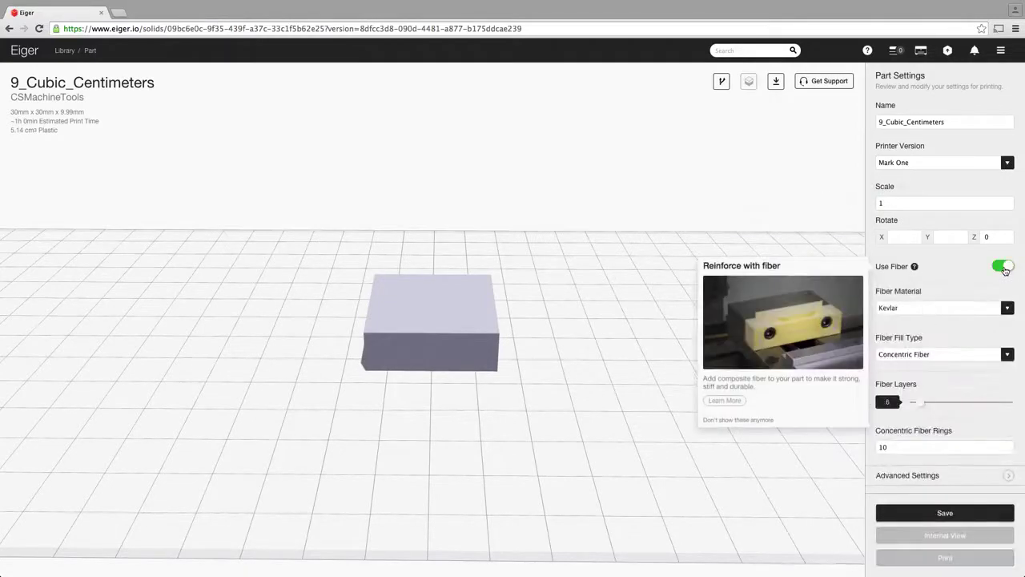
pyautogui.click(1007, 307)
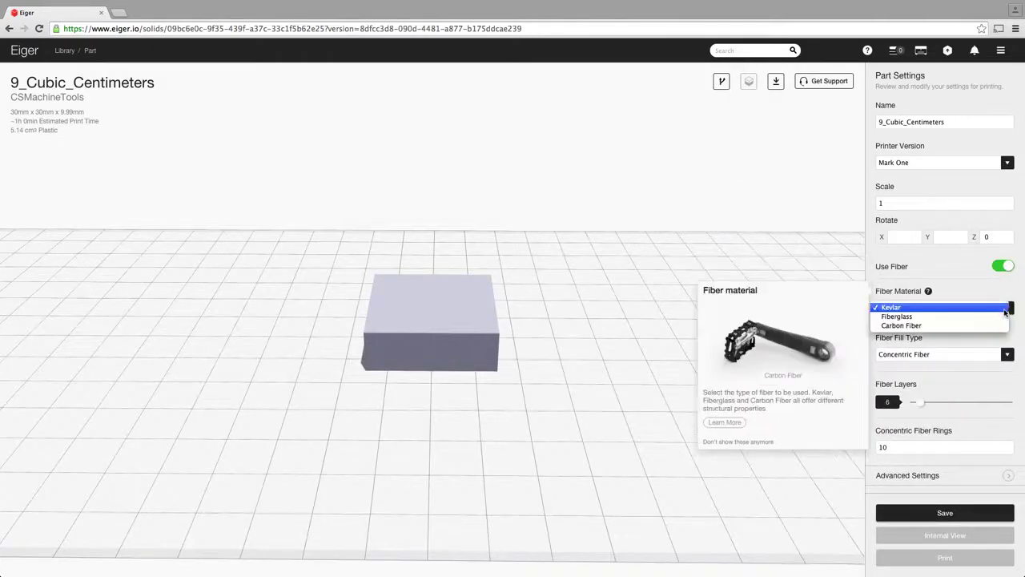
pyautogui.click(959, 326)
pyautogui.scroll(-1, 950, 343)
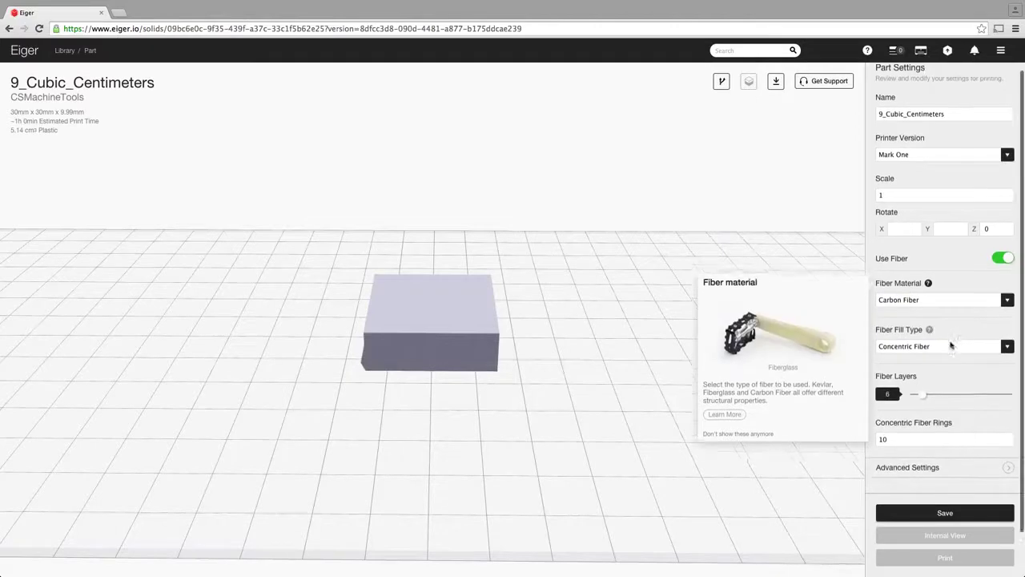
pyautogui.scroll(-2, 949, 345)
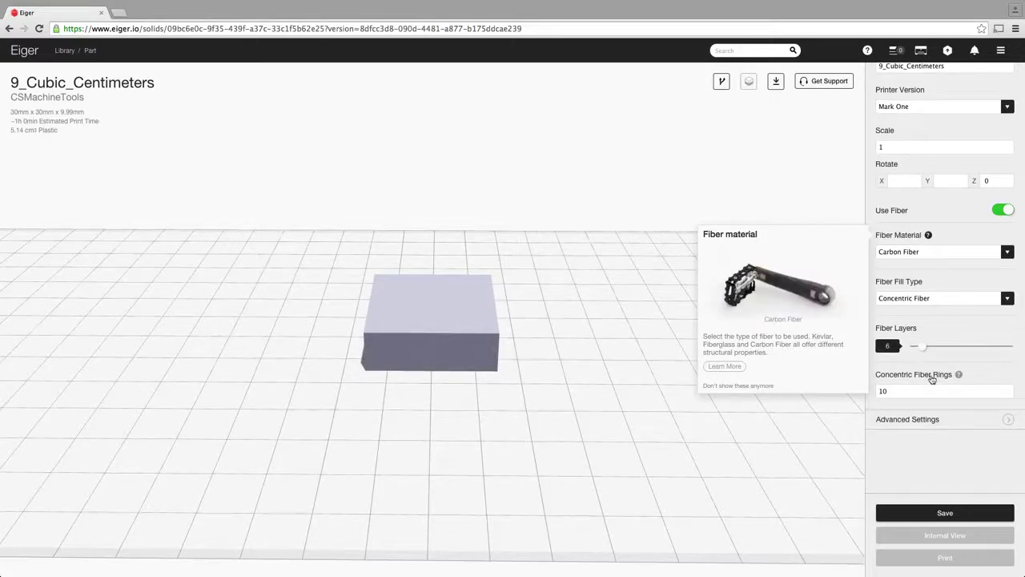
pyautogui.click(1007, 420)
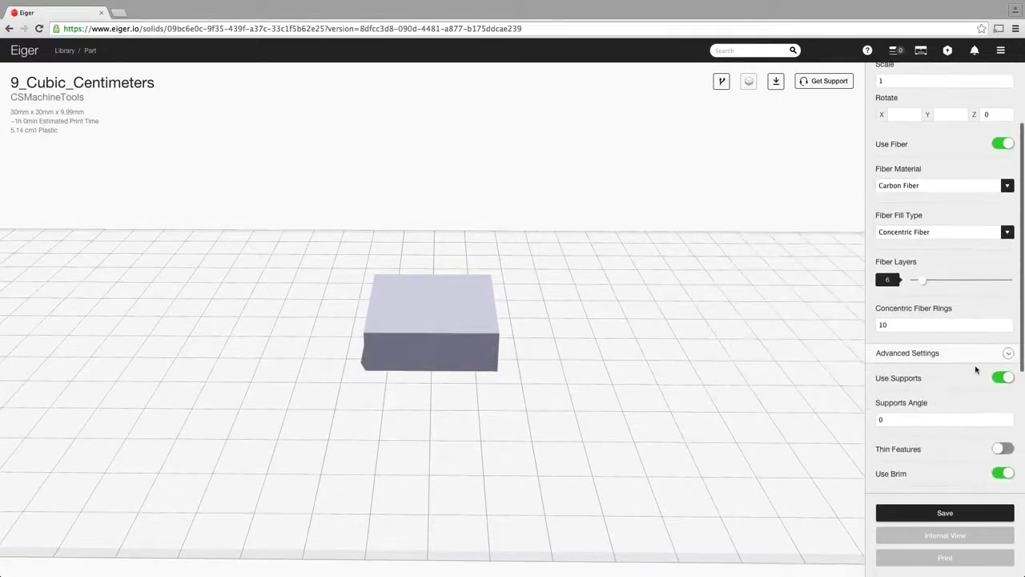
# Scroll through the advanced print settings to review them
pyautogui.scroll(-1, 960, 389)
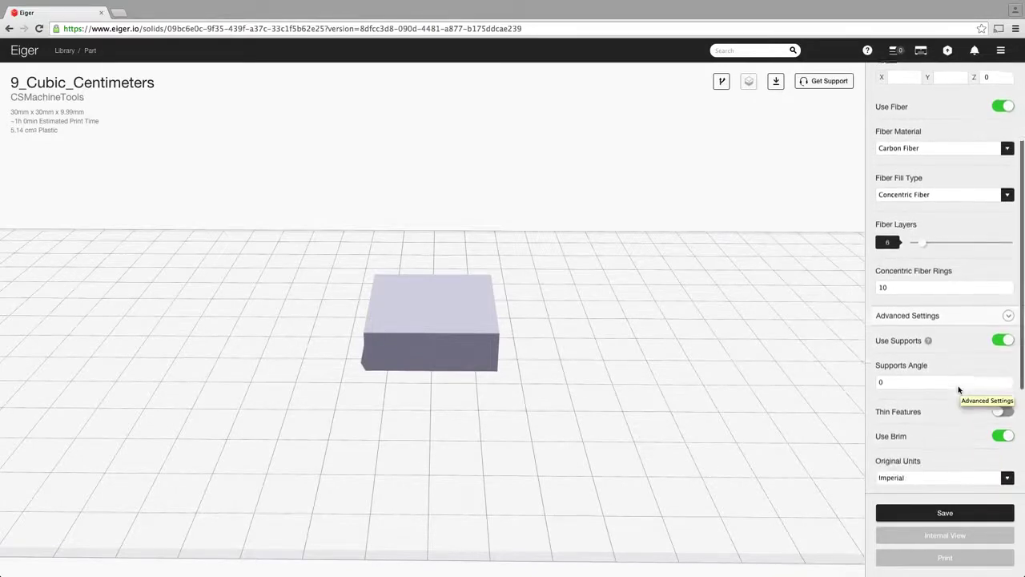
pyautogui.scroll(-2, 960, 390)
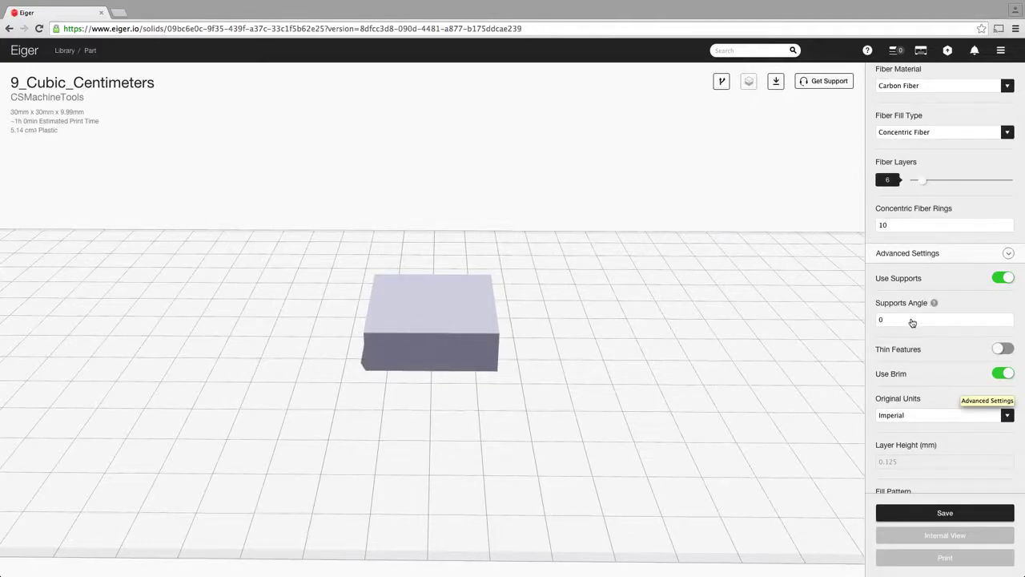
pyautogui.scroll(-1, 912, 322)
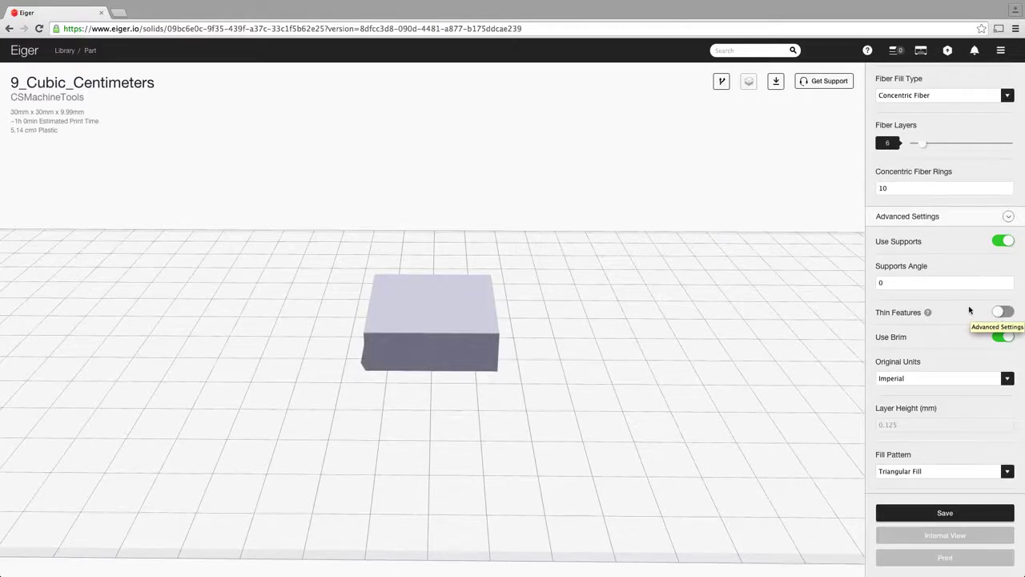
pyautogui.scroll(-1, 969, 310)
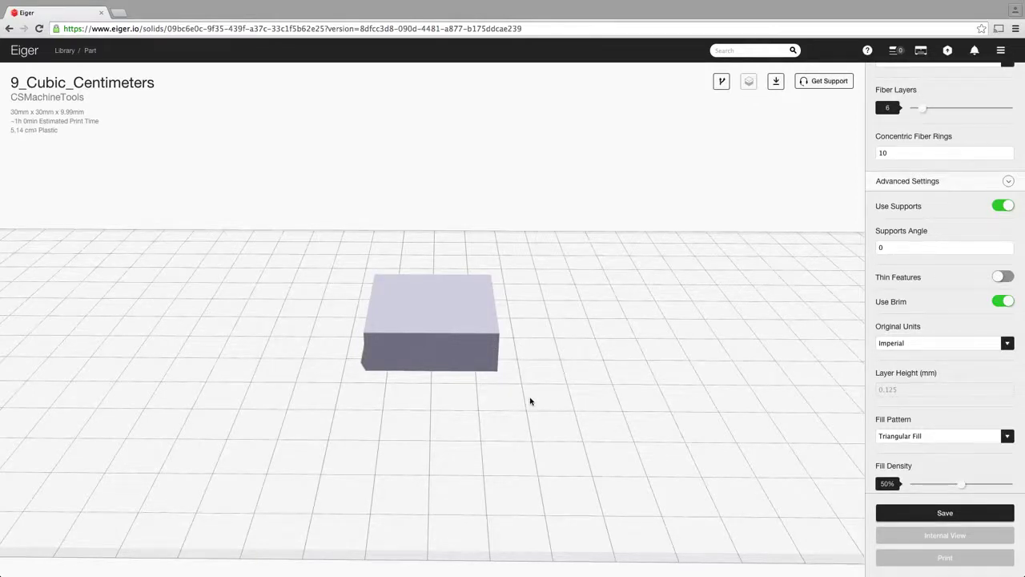
pyautogui.scroll(-3, 716, 398)
pyautogui.scroll(3, 716, 398)
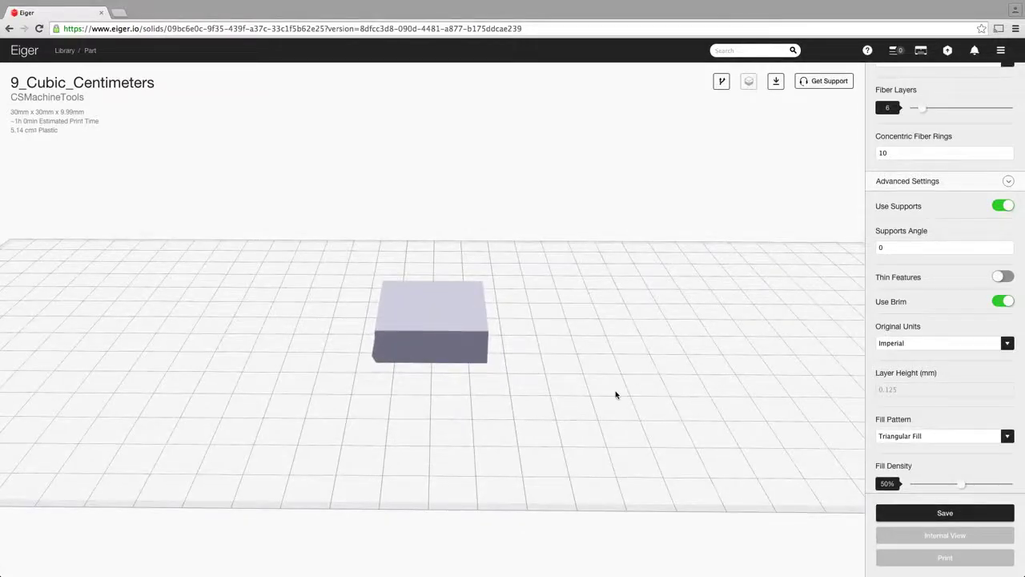
pyautogui.scroll(-2, 750, 395)
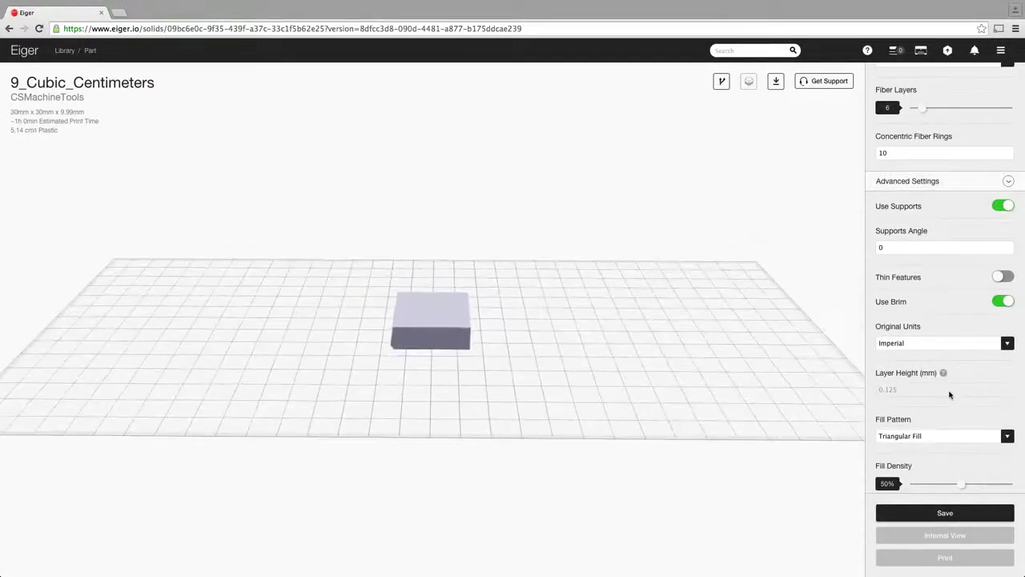
pyautogui.scroll(-2, 956, 380)
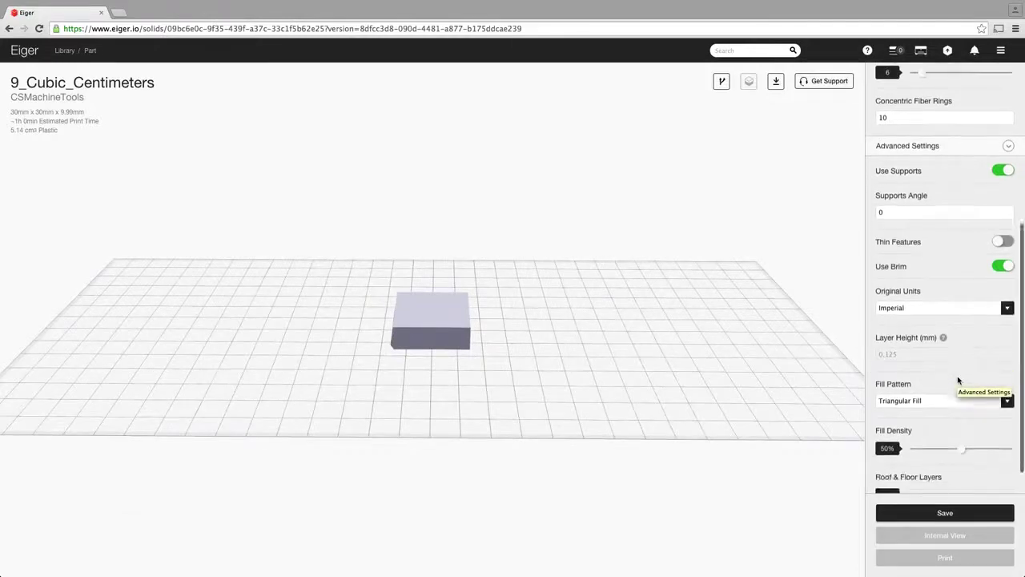
# Reach the Projects field and save the updated settings as Version 2
pyautogui.scroll(-2, 950, 390)
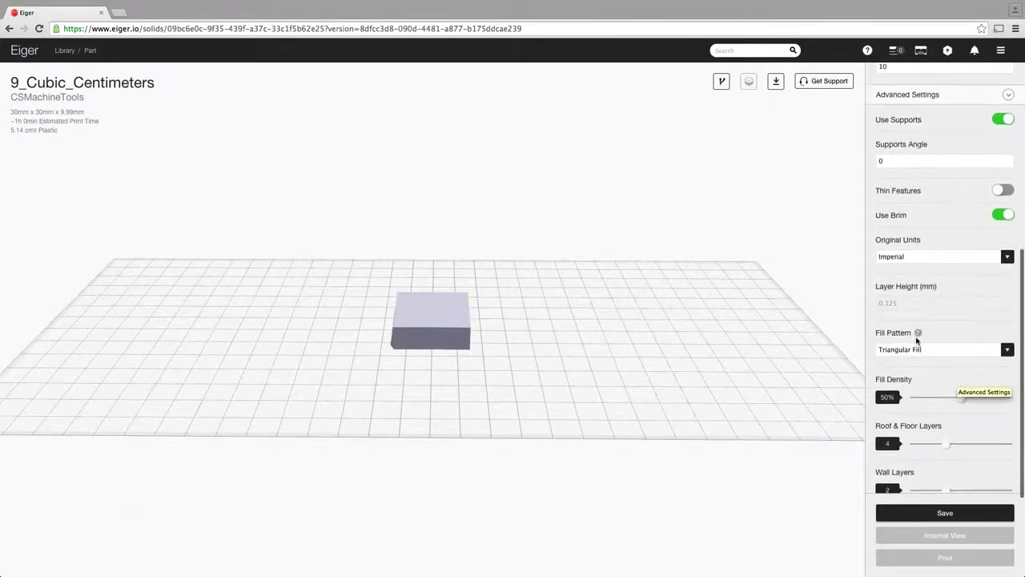
pyautogui.moveTo(918, 335)
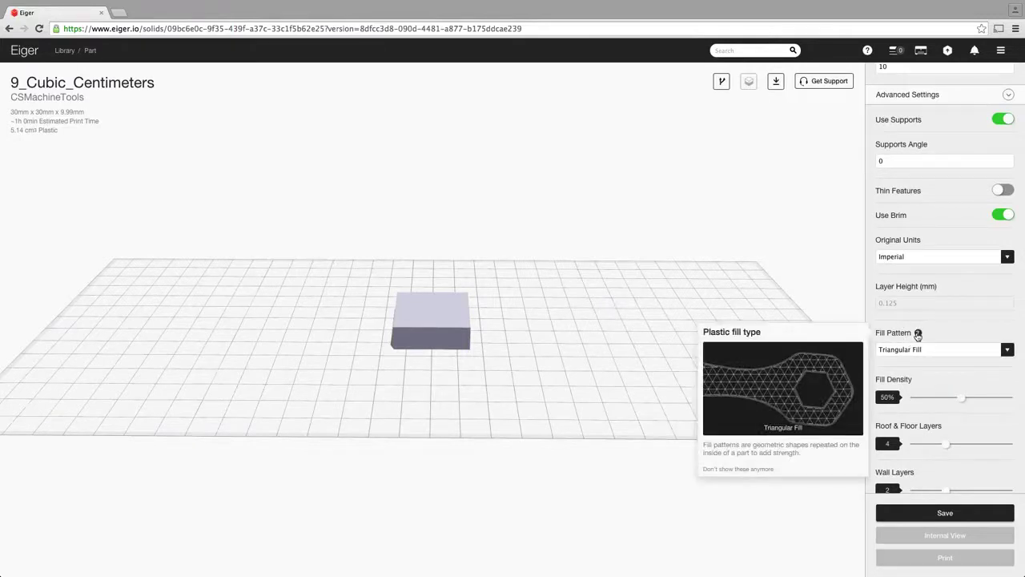
pyautogui.scroll(-2, 917, 334)
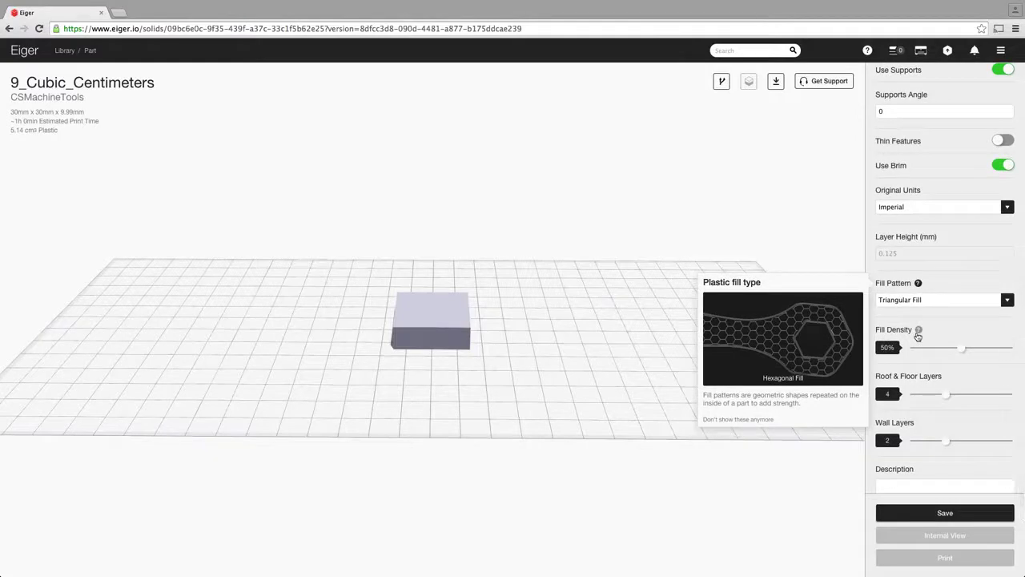
pyautogui.scroll(-4, 918, 335)
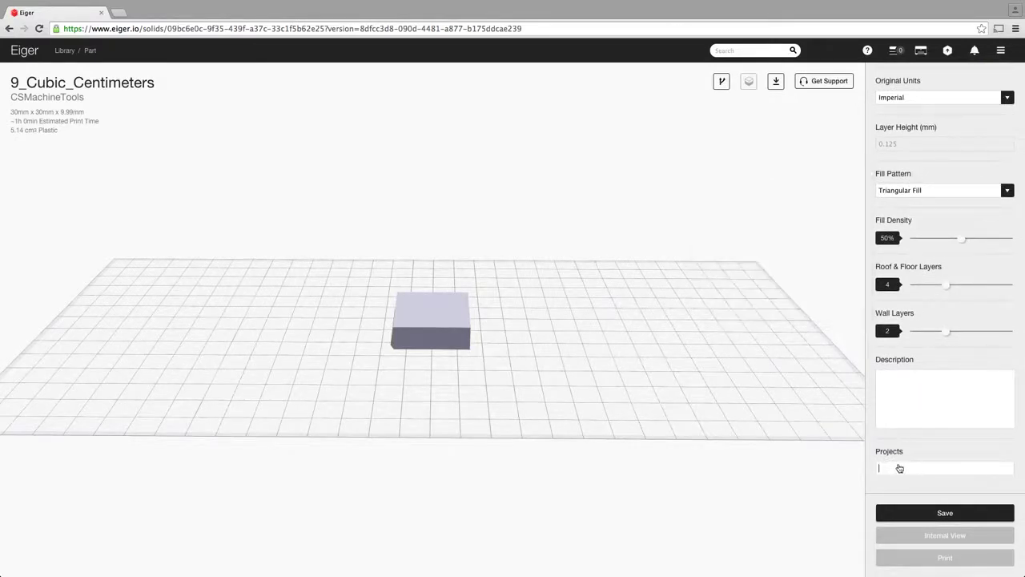
pyautogui.click(901, 469)
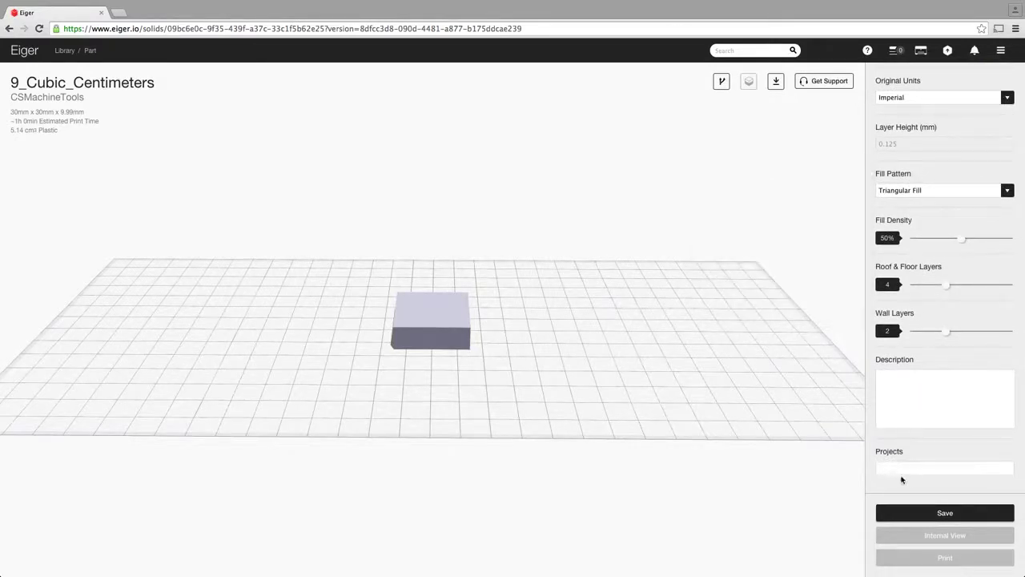
pyautogui.click(924, 514)
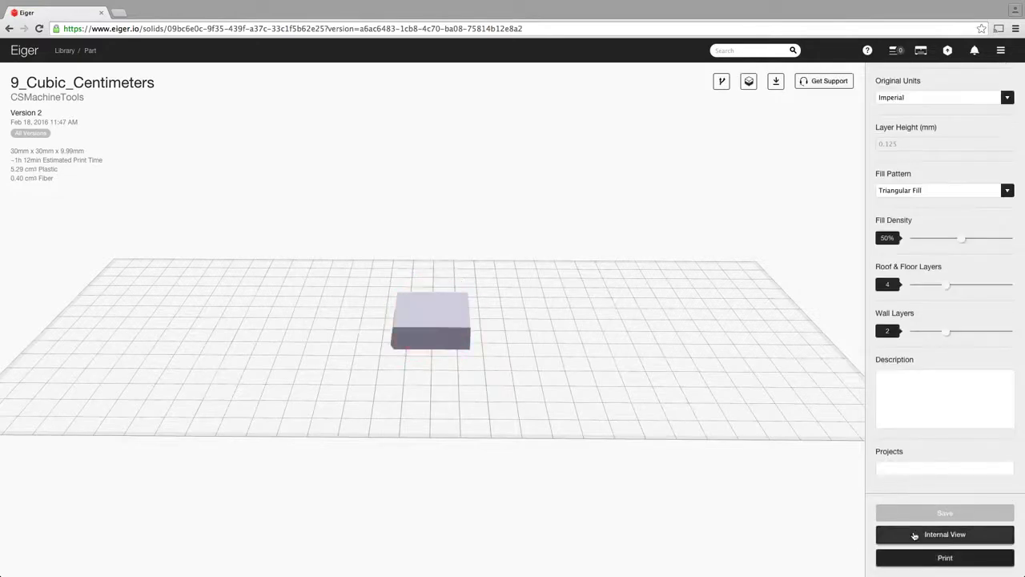
# Open the Internal View and orbit to inspect the carbon fiber layers inside the nylon
pyautogui.click(914, 535)
pyautogui.moveTo(518, 297); pyautogui.dragTo(513, 337)
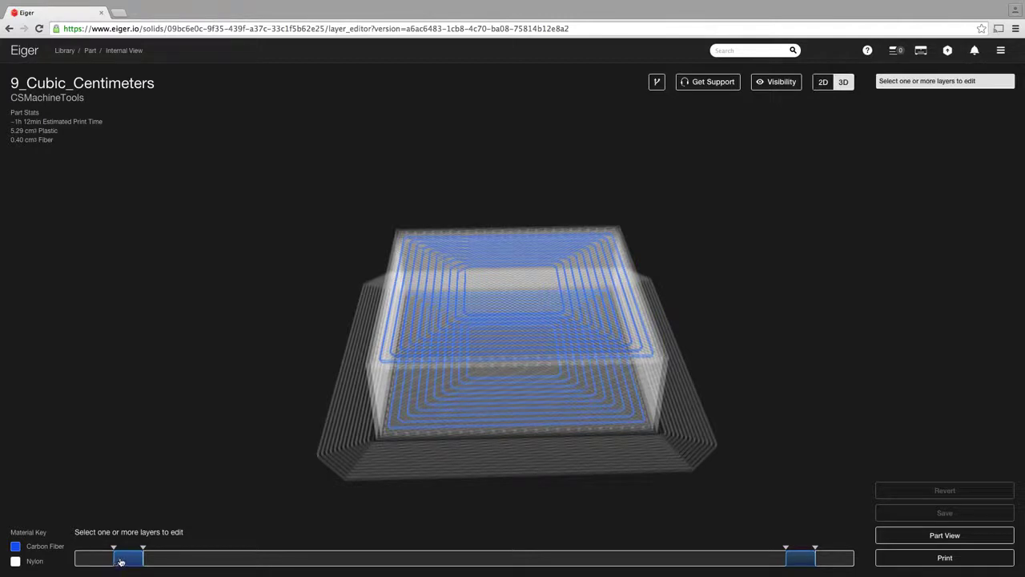
pyautogui.moveTo(541, 491); pyautogui.dragTo(462, 459)
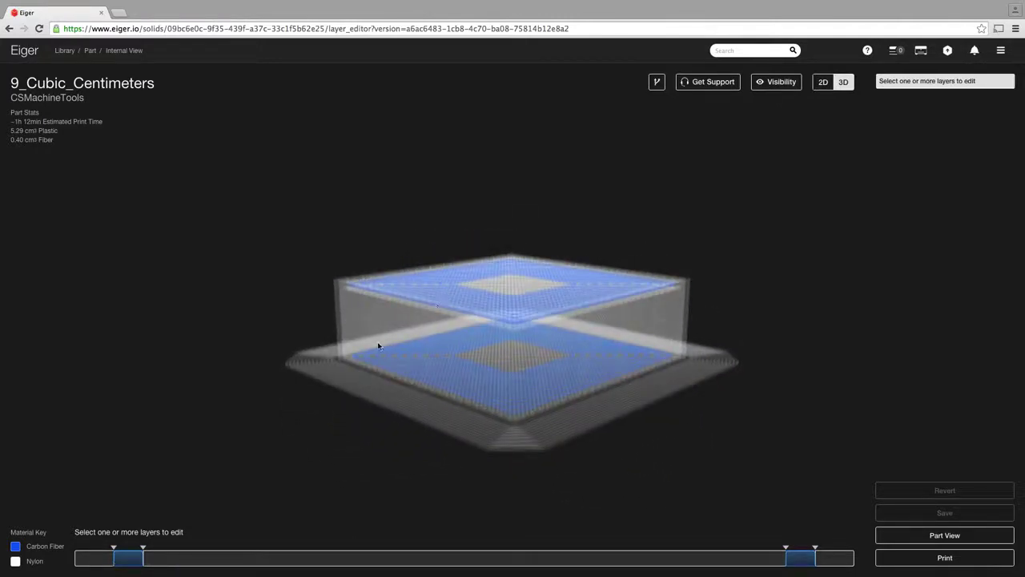
pyautogui.moveTo(302, 350); pyautogui.dragTo(262, 377)
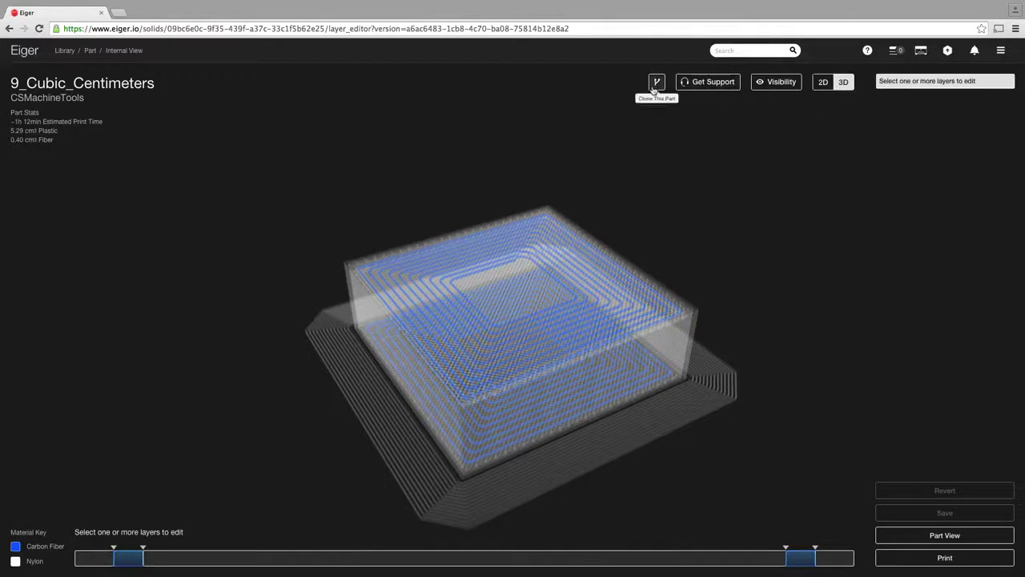
pyautogui.click(769, 86)
# Hide all sections, then show and hide Concentric Fiber Fill, Triangular Plastic Fill and floor individually
pyautogui.click(821, 124)
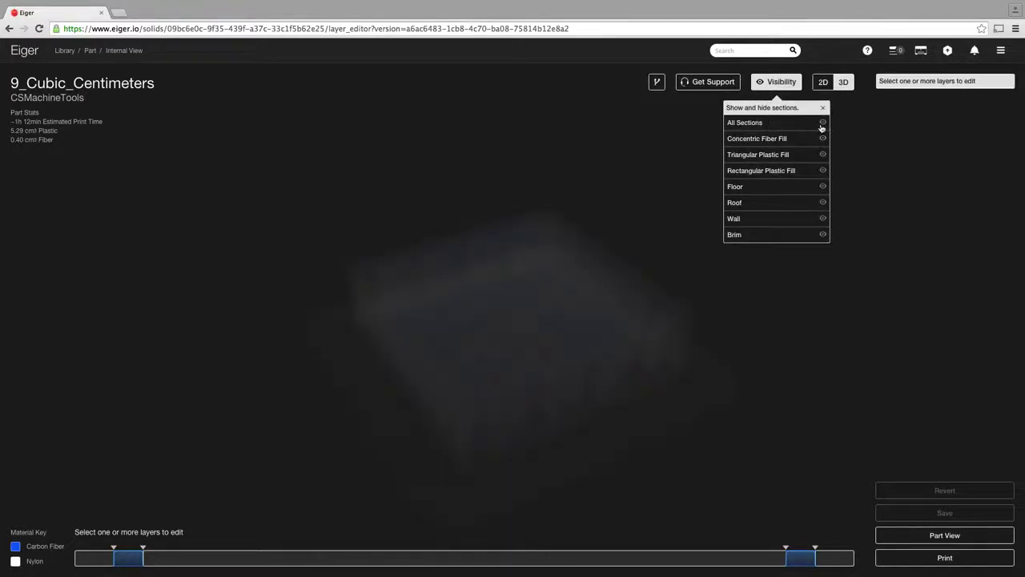
pyautogui.click(823, 140)
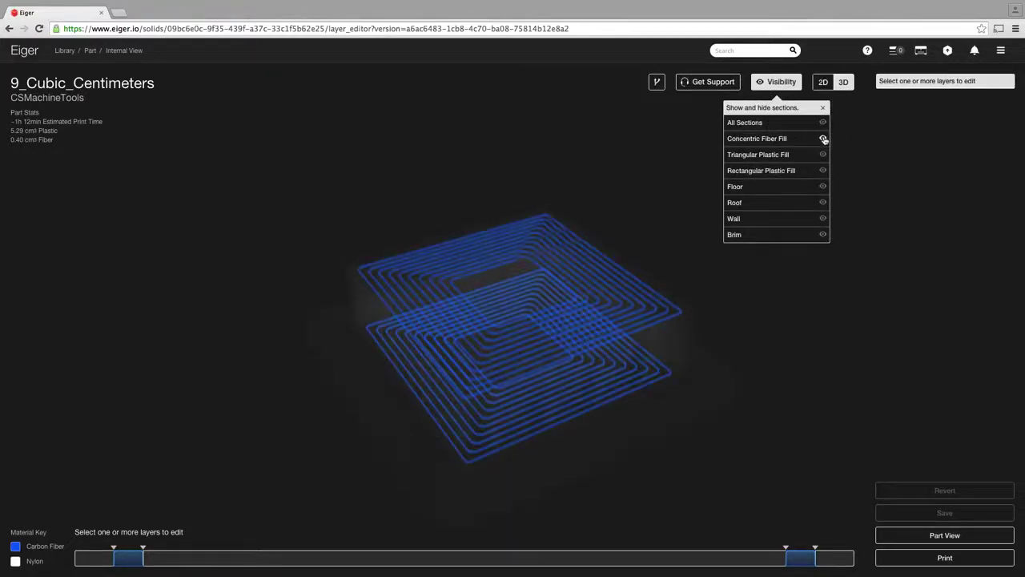
pyautogui.click(823, 139)
pyautogui.click(822, 155)
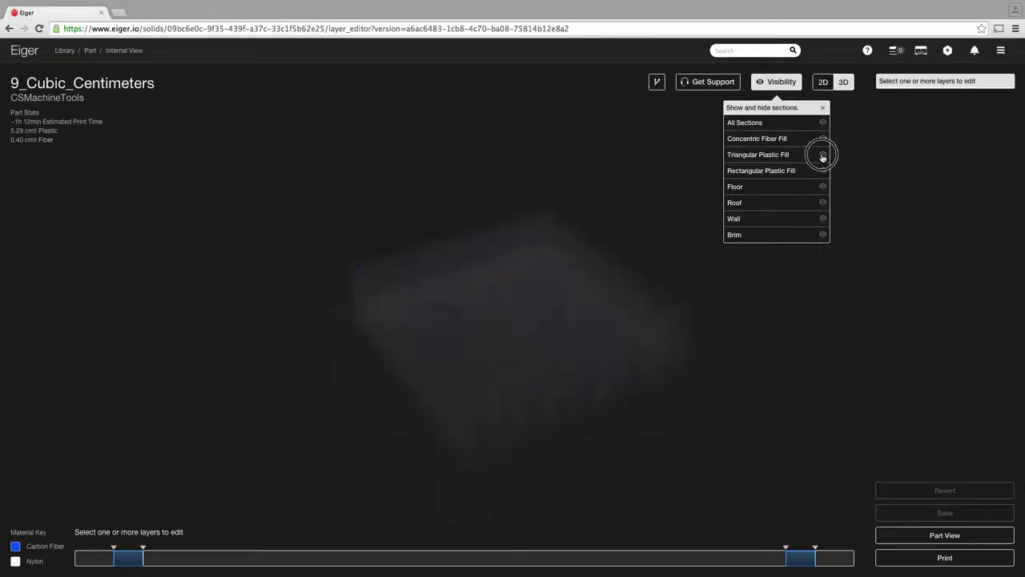
pyautogui.click(823, 155)
pyautogui.click(822, 186)
pyautogui.click(822, 186)
# Toggle the roof, walls and brim individually, then show All Sections again and orbit lower
pyautogui.click(823, 203)
pyautogui.click(823, 202)
pyautogui.click(823, 218)
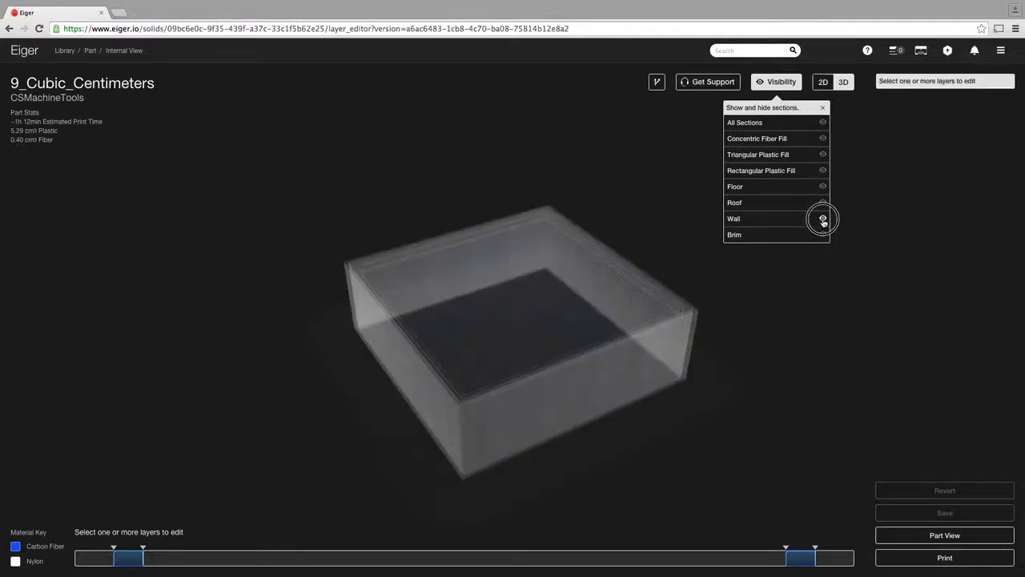
pyautogui.click(823, 219)
pyautogui.click(823, 235)
pyautogui.click(823, 235)
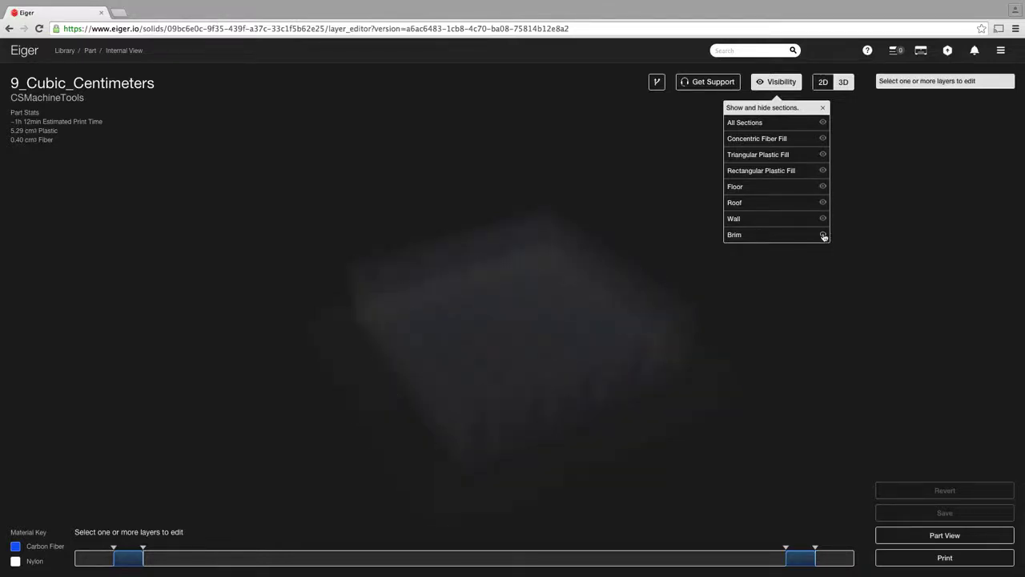
pyautogui.click(823, 122)
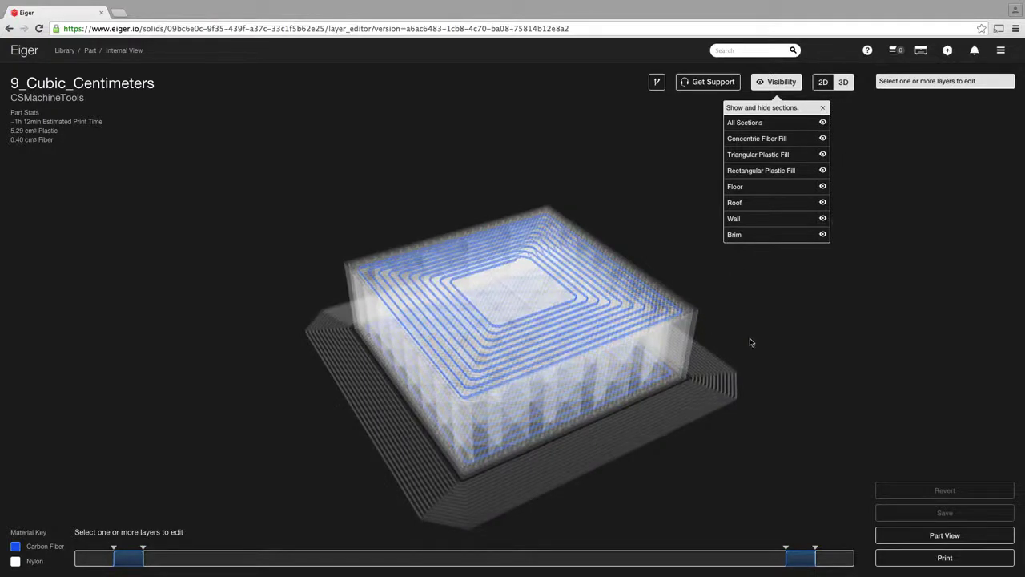
pyautogui.moveTo(748, 343); pyautogui.dragTo(765, 110)
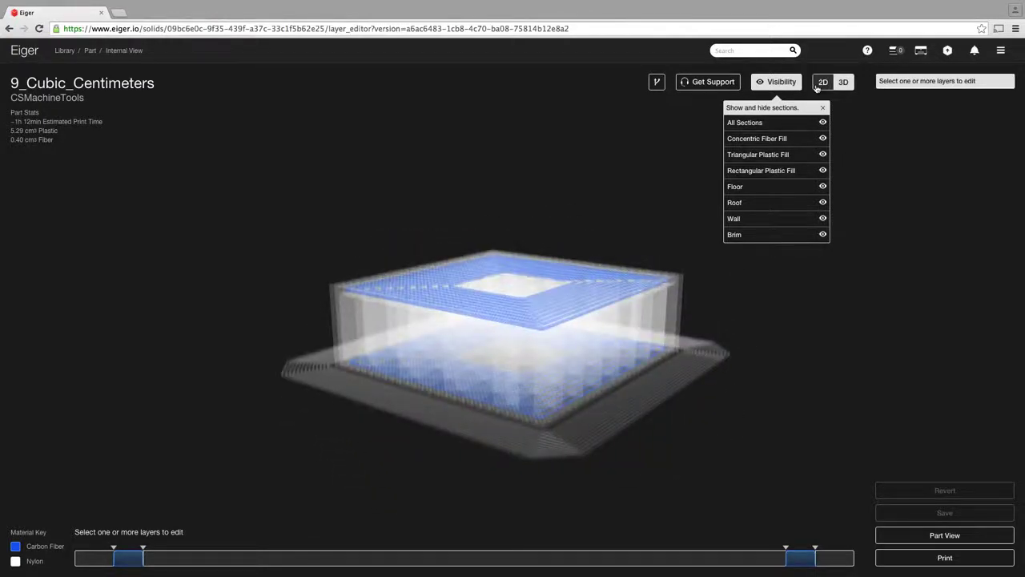
# Switch to 2D, step up to layer 19, then jump to layer 35 at 4.375mm
pyautogui.click(823, 82)
pyautogui.press('Right')
pyautogui.press('Right')
pyautogui.press('Right')
pyautogui.press('Right')
pyautogui.press('Right')
pyautogui.press('Right')
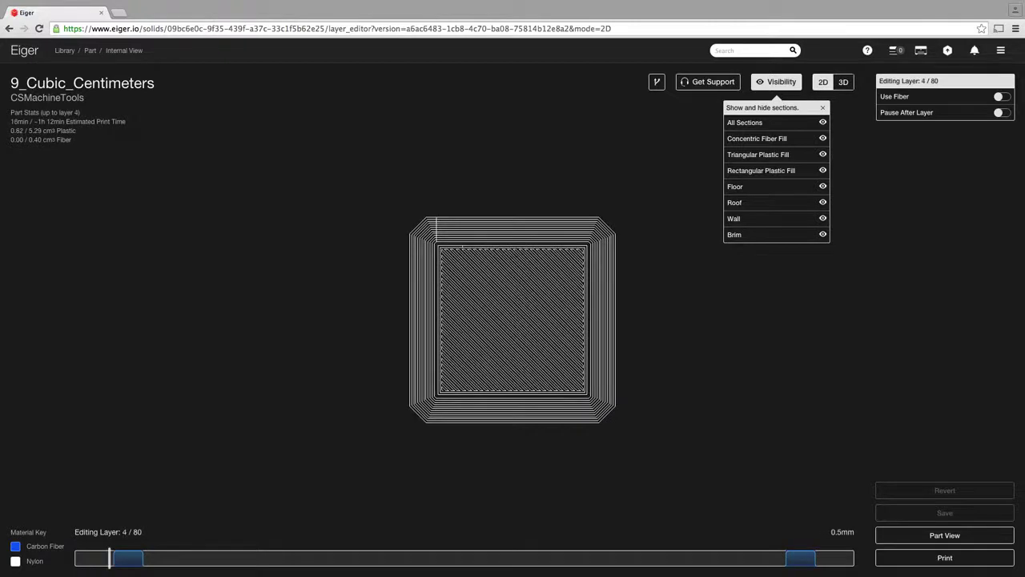
pyautogui.press('Right')
pyautogui.press('Right')
pyautogui.press('Right')
pyautogui.press('Right')
pyautogui.press('Right')
pyautogui.press('Right')
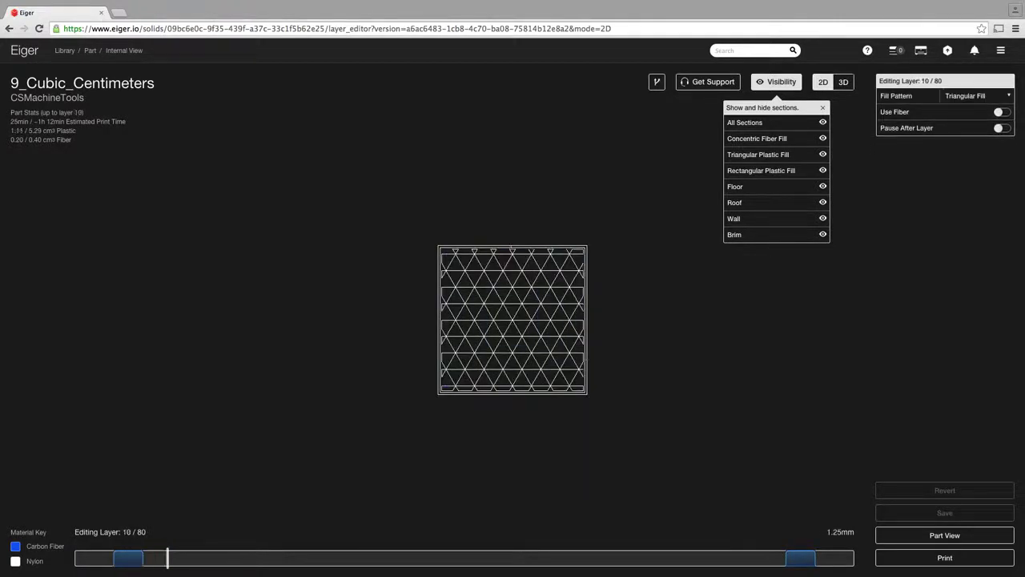
pyautogui.press('Right')
pyautogui.press('Right')
pyautogui.press('Right')
pyautogui.press('Right')
pyautogui.press('Right')
pyautogui.press('Right')
pyautogui.press('Right')
pyautogui.press('Right')
pyautogui.press('Right')
pyautogui.press('Right')
pyautogui.press('Right')
pyautogui.press('Right')
pyautogui.press('Right')
pyautogui.press('Right')
pyautogui.press('Right')
pyautogui.press('Right')
pyautogui.press('Right')
pyautogui.press('Right')
pyautogui.press('Right')
pyautogui.press('Right')
pyautogui.press('Right')
pyautogui.press('Right')
pyautogui.press('Right')
pyautogui.press('Right')
pyautogui.press('Right')
pyautogui.press('Right')
pyautogui.press('Right')
pyautogui.press('Right')
pyautogui.press('Right')
pyautogui.press('Right')
pyautogui.press('Right')
pyautogui.press('Right')
pyautogui.press('Right')
pyautogui.press('Right')
pyautogui.press('Right')
pyautogui.press('Right')
pyautogui.press('Right')
pyautogui.press('Right')
pyautogui.press('Right')
pyautogui.press('Right')
pyautogui.press('Right')
pyautogui.press('Right')
pyautogui.press('Right')
pyautogui.press('Right')
pyautogui.press('Right')
pyautogui.press('Right')
pyautogui.press('Right')
pyautogui.press('Right')
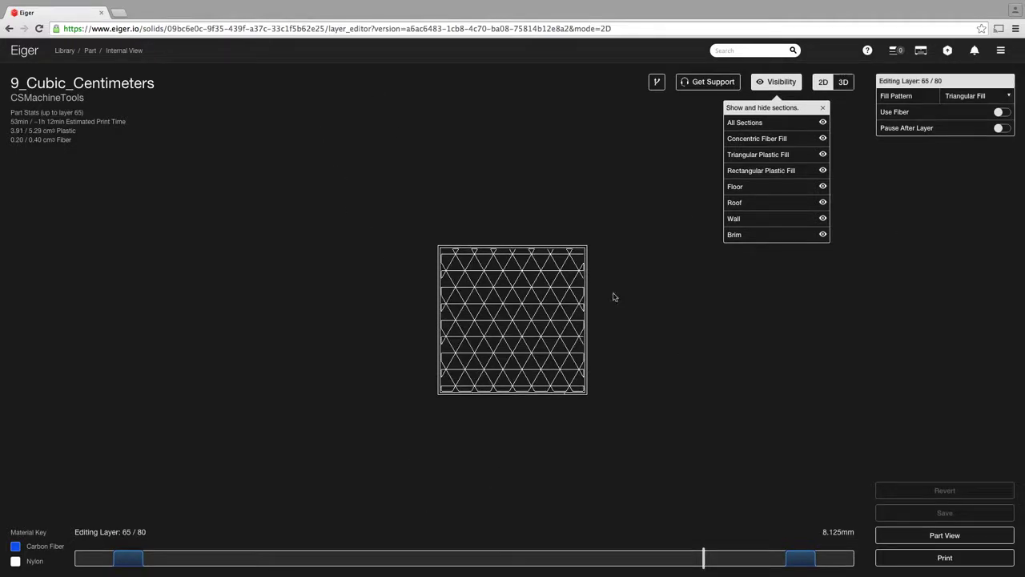
pyautogui.moveTo(417, 566)
pyautogui.mouseDown()
pyautogui.moveTo(470, 561)
pyautogui.moveTo(412, 561)
pyautogui.mouseUp()
# In 3D, apply concentric carbon fiber to layers 36–47, then compare with layers 5–7
pyautogui.click(844, 83)
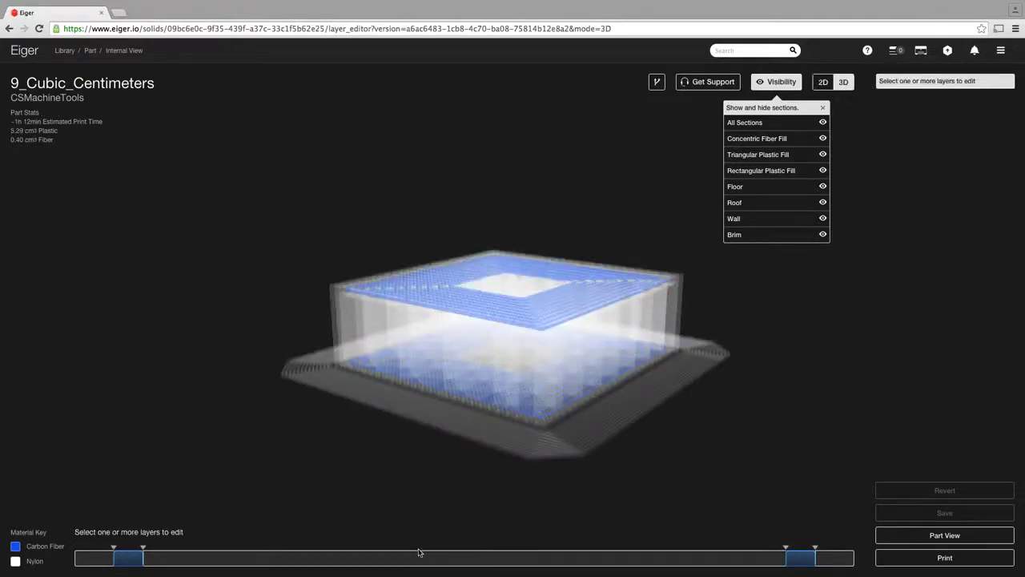
pyautogui.moveTo(418, 557); pyautogui.dragTo(528, 562)
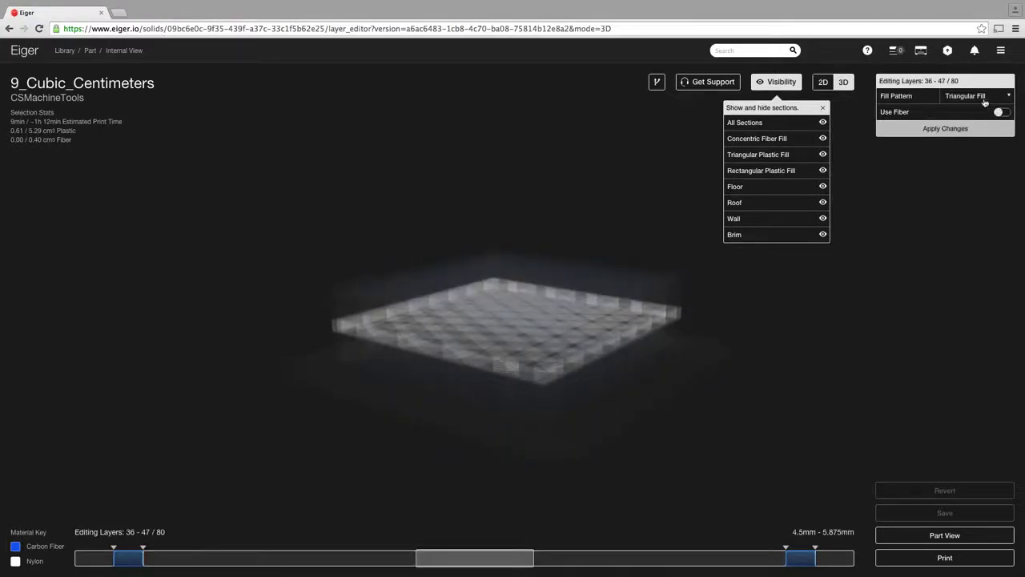
pyautogui.click(999, 112)
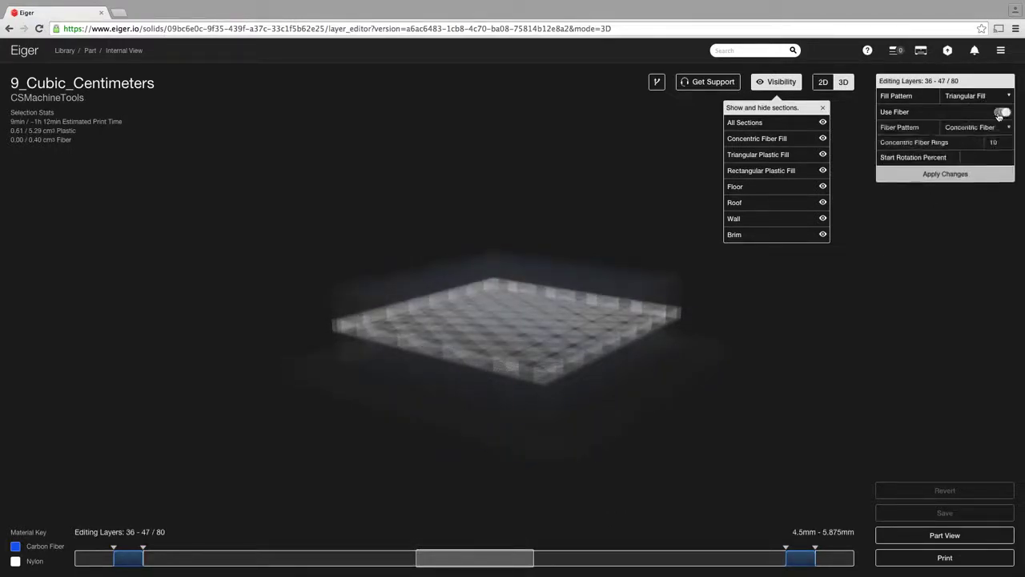
pyautogui.click(947, 183)
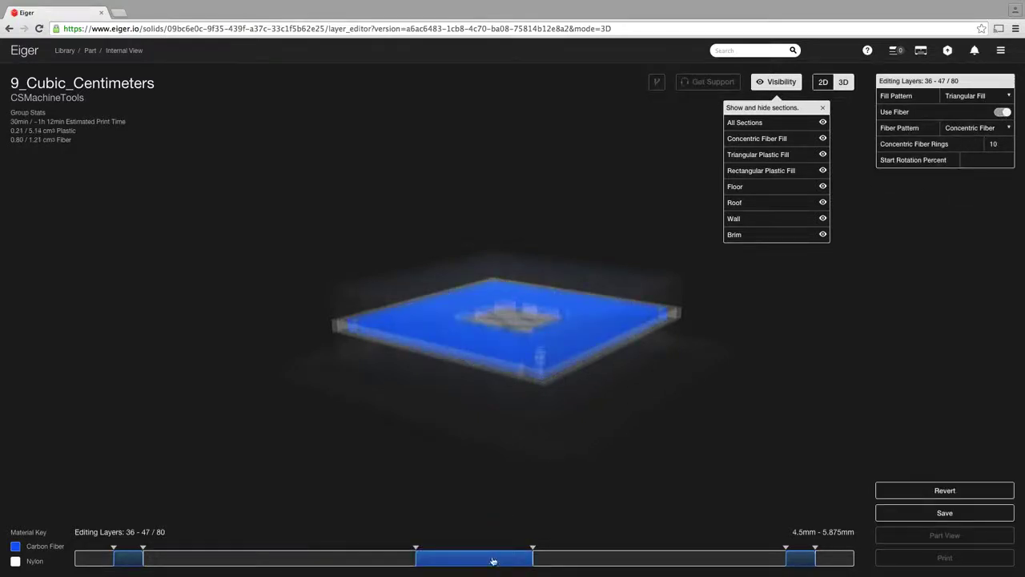
pyautogui.click(128, 558)
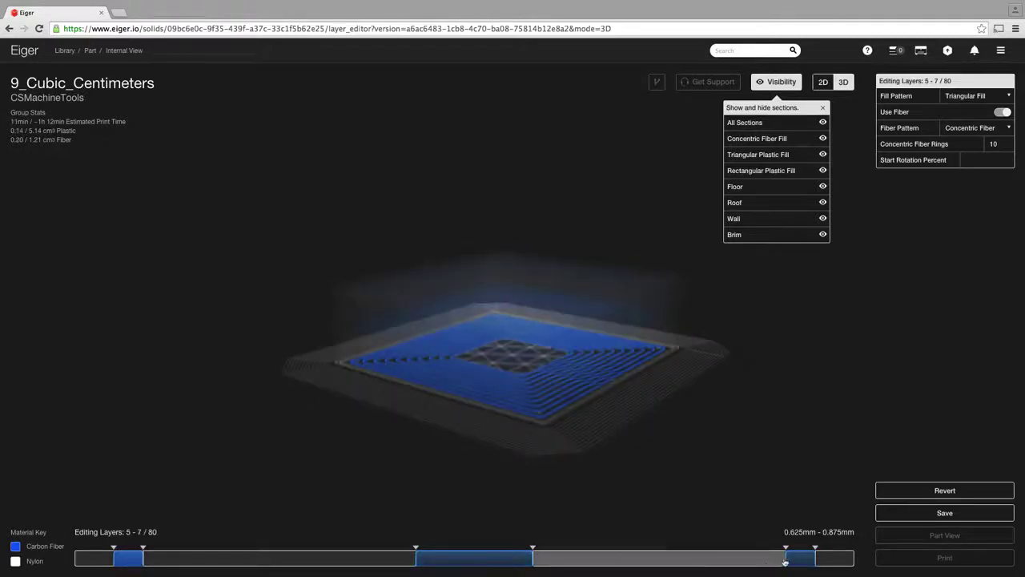
pyautogui.click(480, 558)
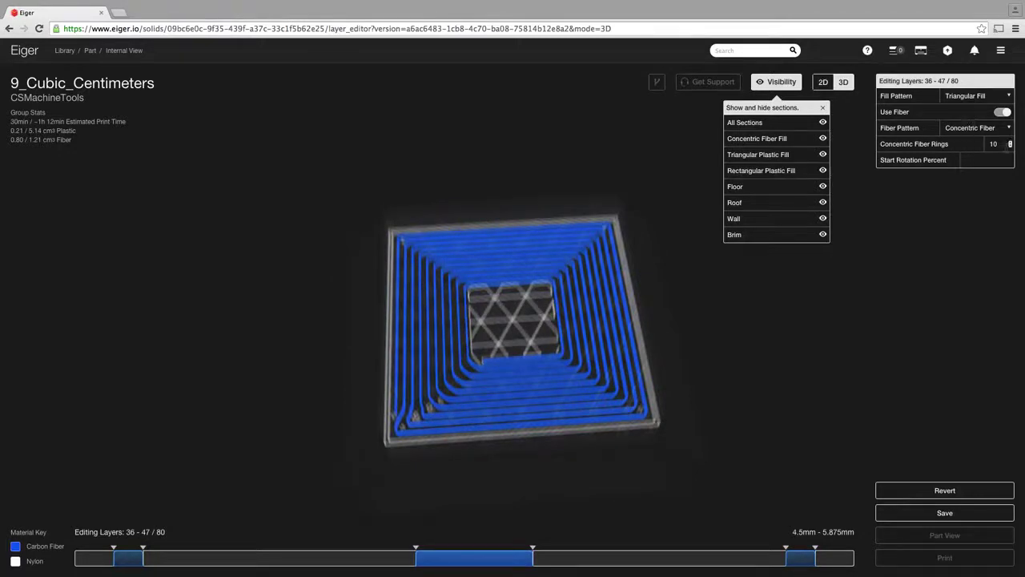
# Set the concentric fiber rings for layers 36–47 to 15
pyautogui.doubleClick(993, 143)
pyautogui.write('2')
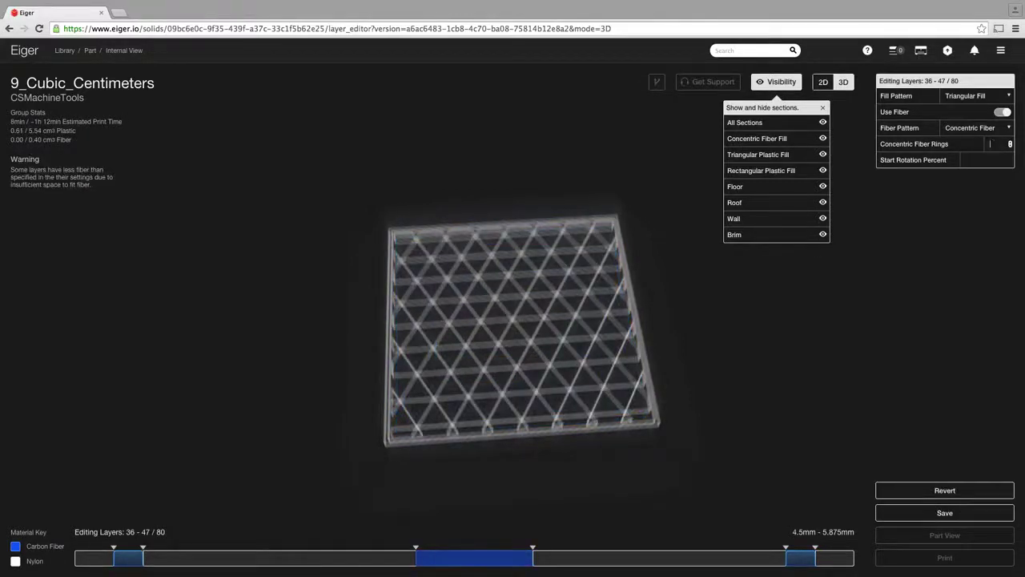
pyautogui.write('5')
pyautogui.write('10')
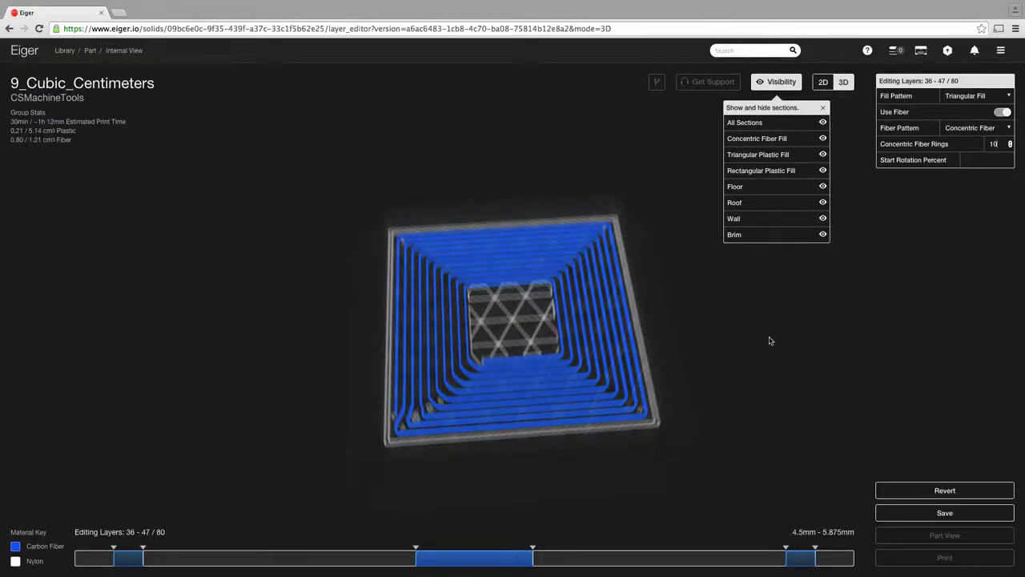
pyautogui.moveTo(769, 340); pyautogui.dragTo(753, 326)
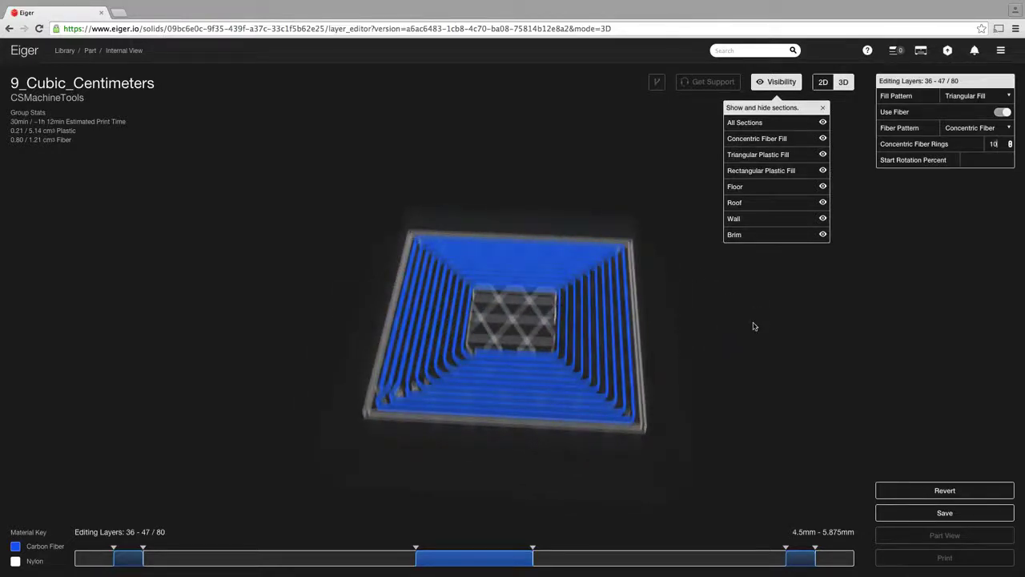
pyautogui.write('2')
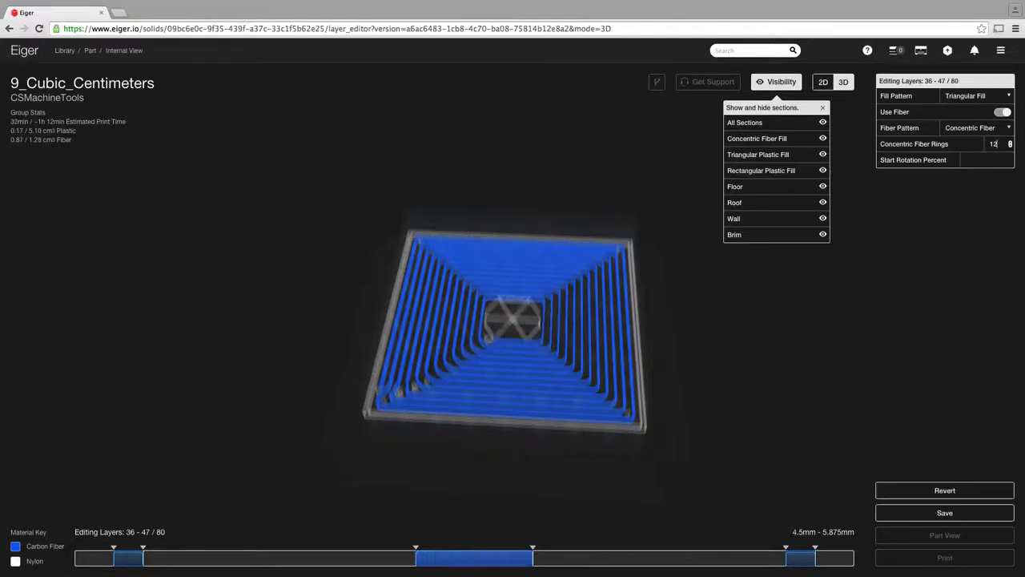
pyautogui.press('BackSpace')
pyautogui.write('5')
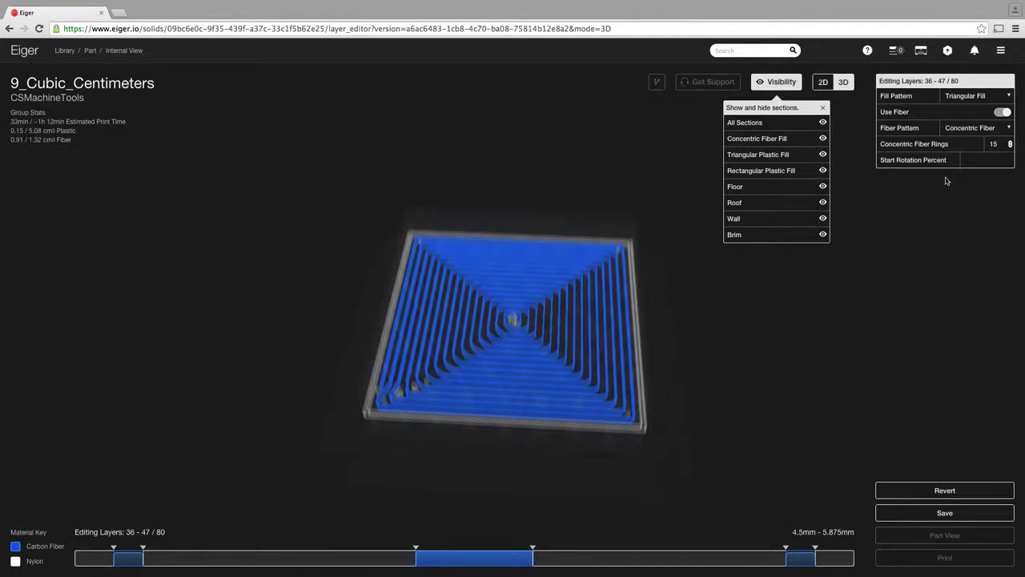
# Orbit the preview to check the 15 rings, then clear the layer selection
pyautogui.click(974, 163)
pyautogui.moveTo(504, 318); pyautogui.dragTo(514, 417)
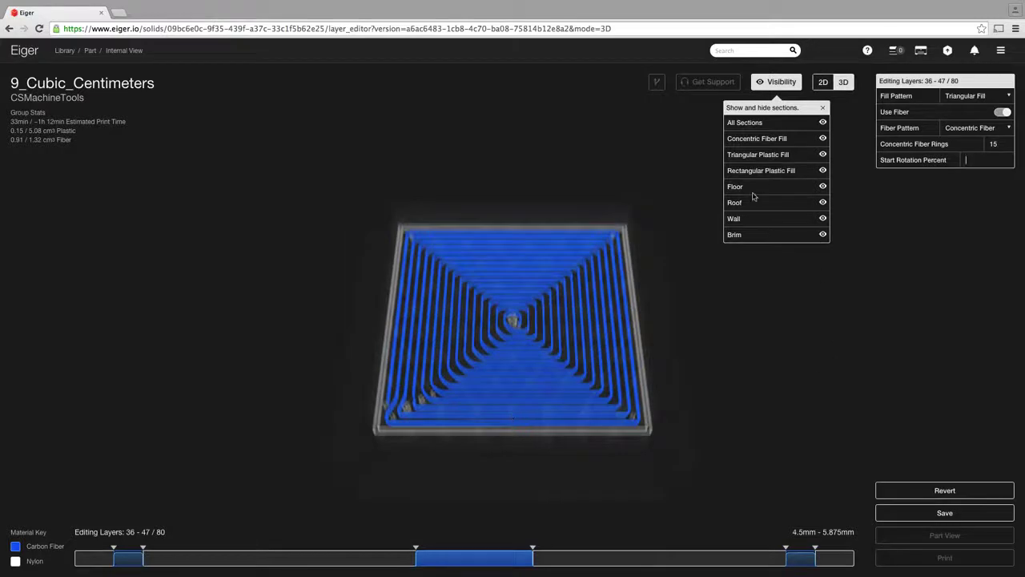
pyautogui.click(735, 278)
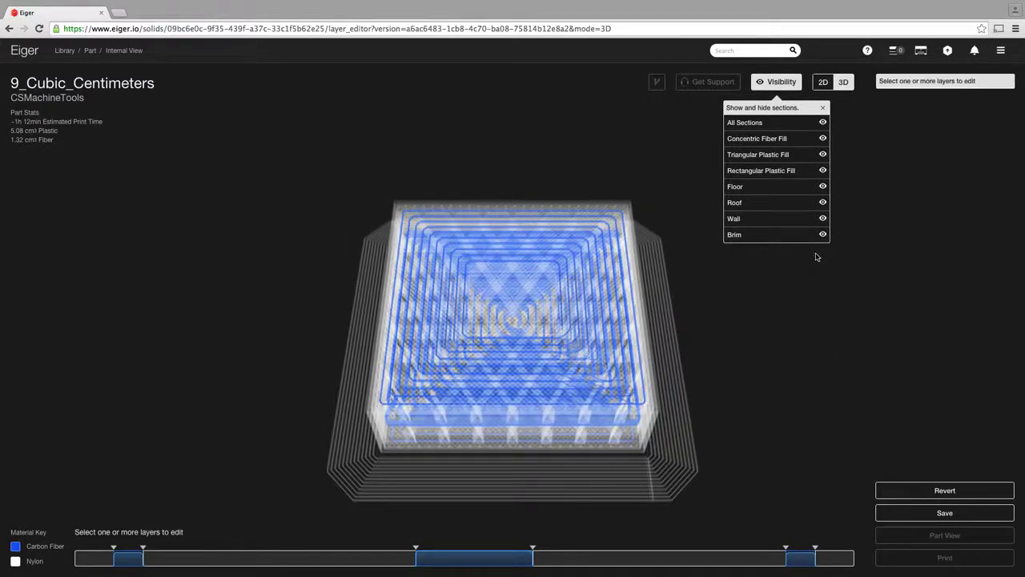
# Save the fiber edits, then step through the 2D layer slices up to layer 49 of 80
pyautogui.click(942, 509)
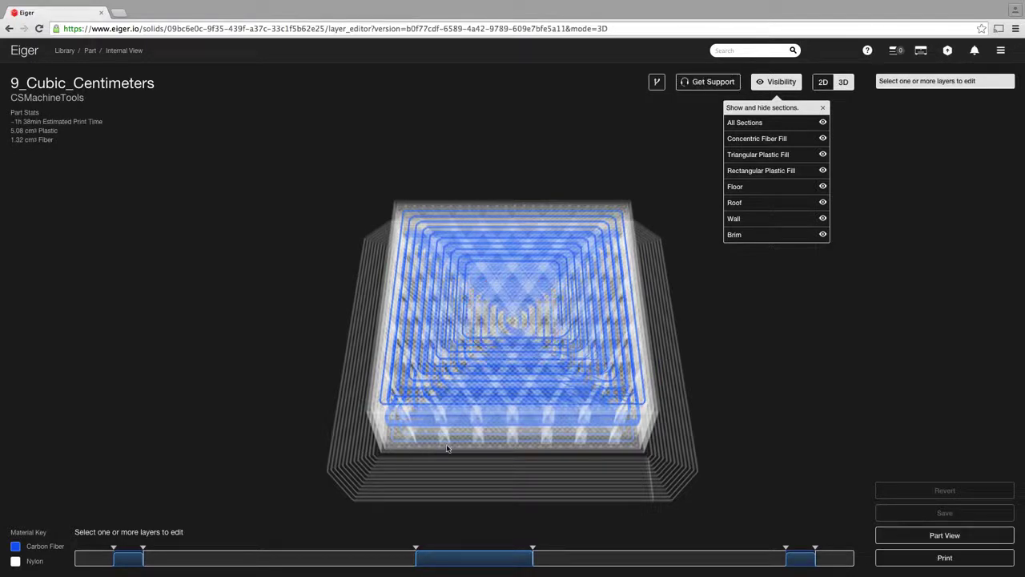
pyautogui.moveTo(568, 398); pyautogui.dragTo(513, 334)
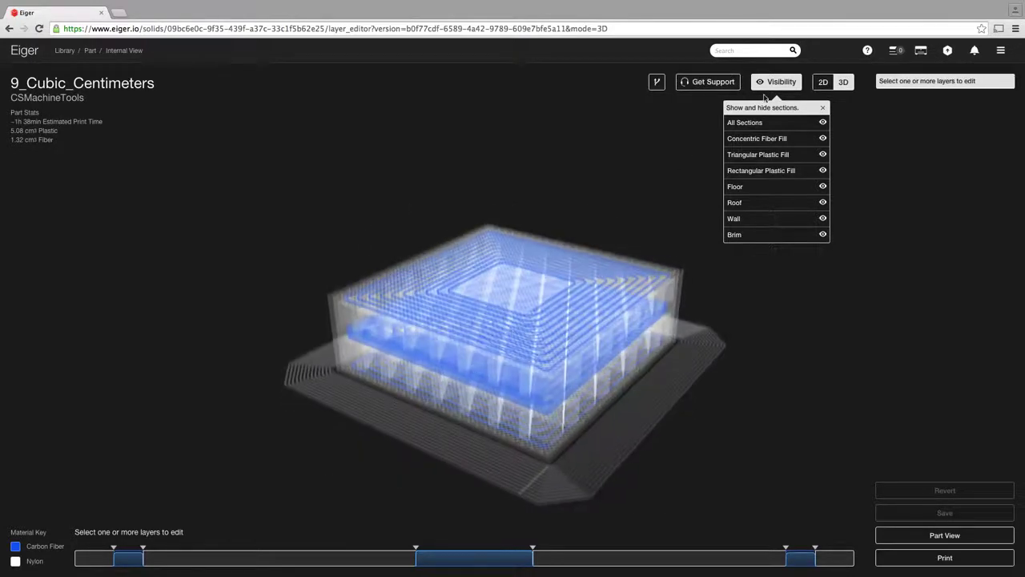
pyautogui.click(776, 86)
pyautogui.click(823, 82)
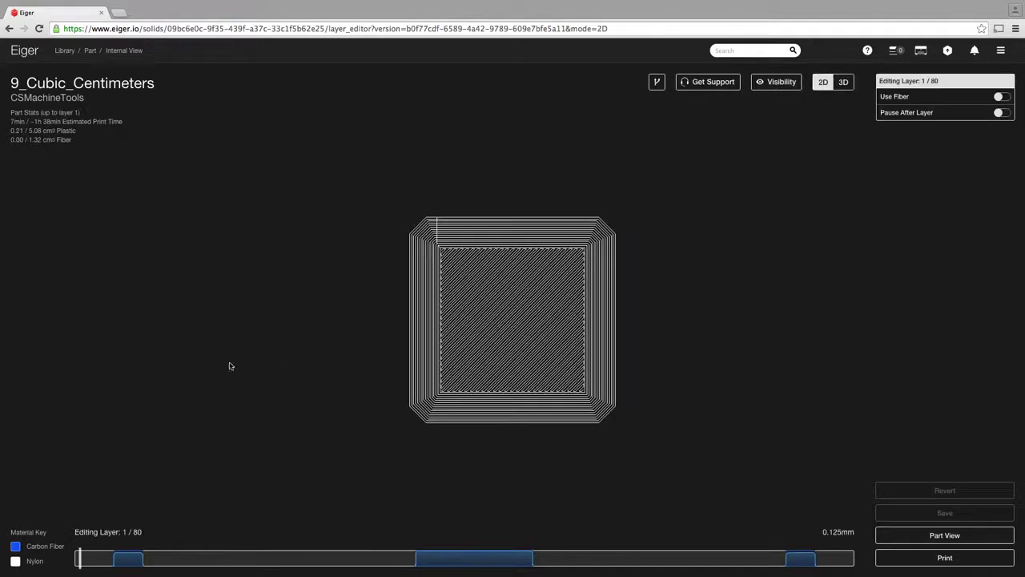
pyautogui.press('Up')
pyautogui.press('Up')
pyautogui.press('Up')
pyautogui.press('Up')
pyautogui.press('Up')
pyautogui.press('Up')
pyautogui.press('Up')
pyautogui.press('Up')
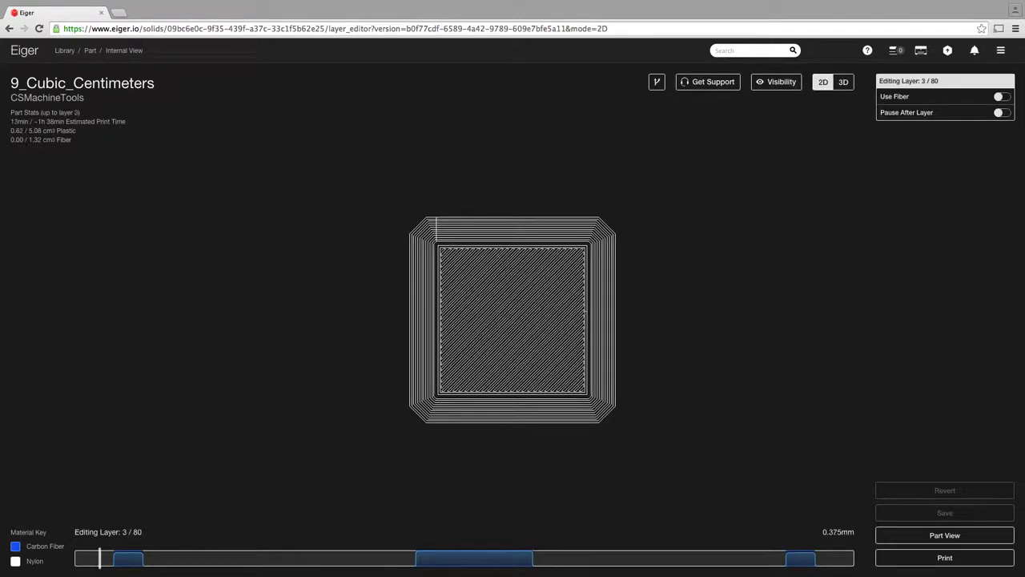
pyautogui.press('Up')
pyautogui.press('Up')
pyautogui.press('Up')
pyautogui.press('Up')
pyautogui.press('Up')
pyautogui.press('Up')
pyautogui.press('Up')
pyautogui.press('Up')
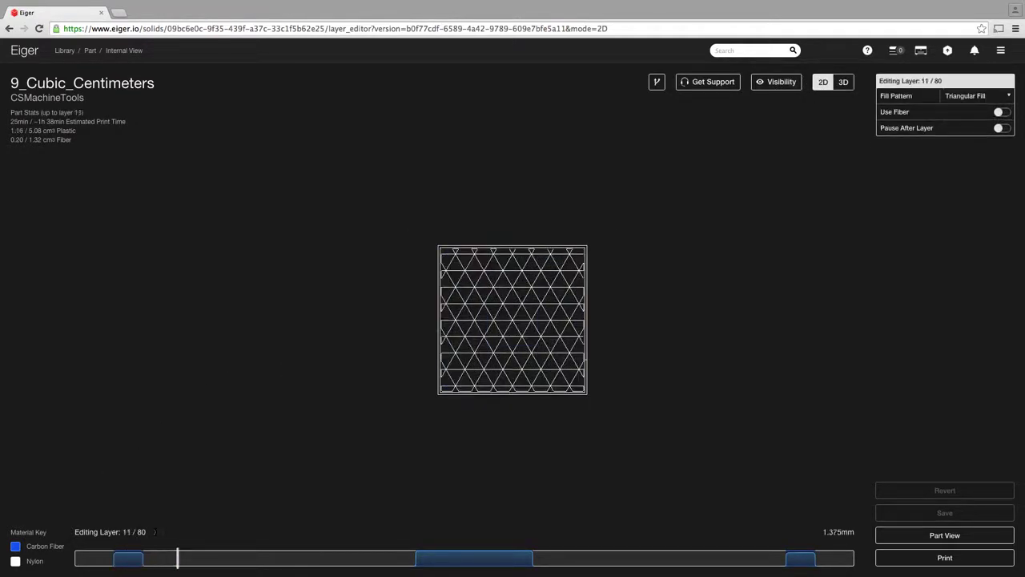
pyautogui.press('Up')
pyautogui.press('Up')
pyautogui.press('Up')
pyautogui.press('Up')
pyautogui.press('Up')
pyautogui.press('Up')
pyautogui.press('Up')
pyautogui.press('Up')
pyautogui.press('Up')
pyautogui.press('Up')
pyautogui.press('Up')
pyautogui.press('Up')
pyautogui.press('Up')
pyautogui.press('Up')
pyautogui.press('Up')
pyautogui.press('Up')
pyautogui.press('Up')
pyautogui.press('Up')
pyautogui.press('Up')
pyautogui.press('Up')
pyautogui.press('Up')
pyautogui.press('Up')
pyautogui.press('Up')
pyautogui.press('Up')
pyautogui.press('Up')
pyautogui.press('Up')
pyautogui.press('Up')
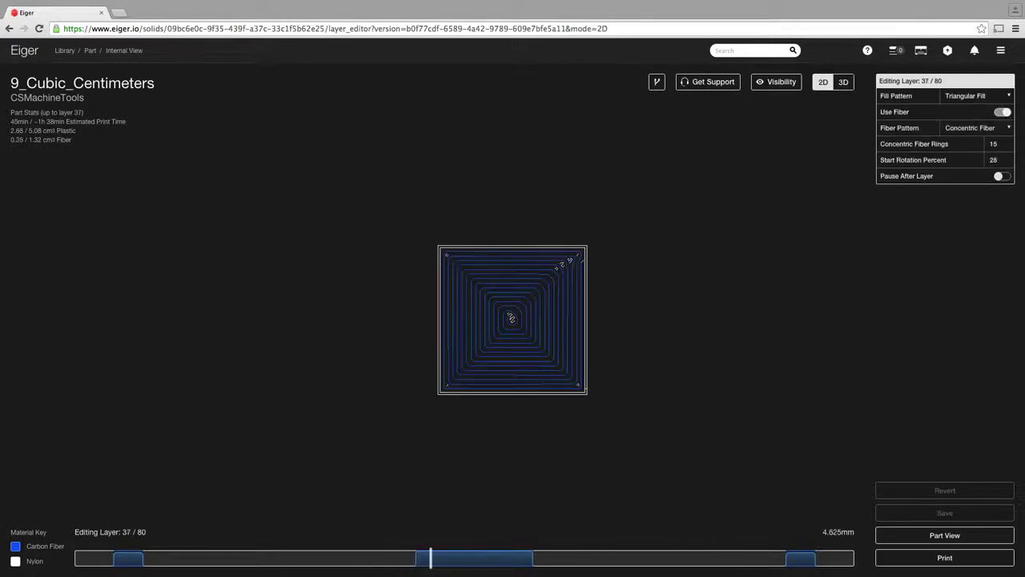
pyautogui.press('Up')
pyautogui.press('Up')
pyautogui.press('Up')
pyautogui.press('Up')
pyautogui.press('Up')
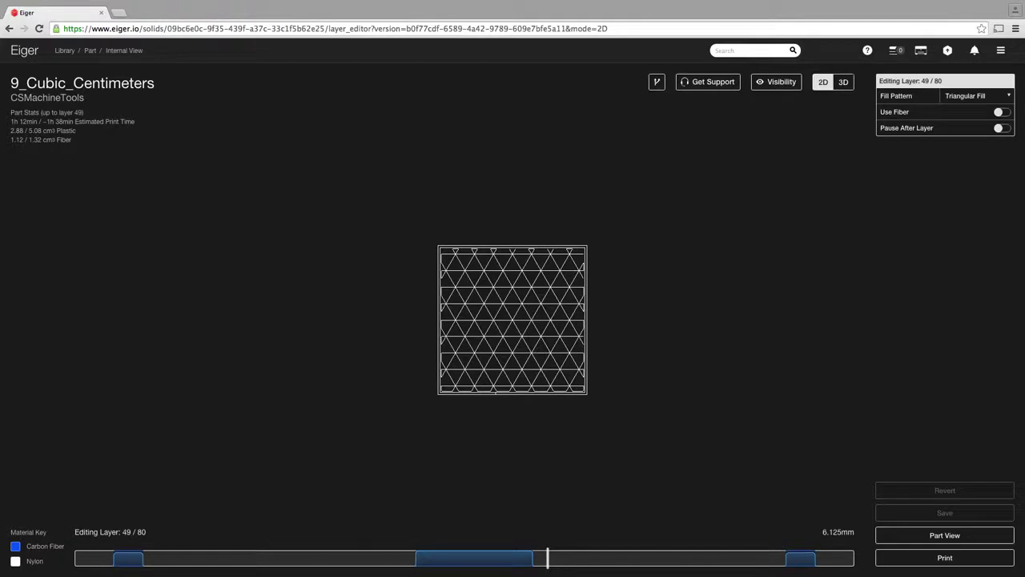
# Add a pause after layer 49 and save the part as Version 4
pyautogui.click(1000, 129)
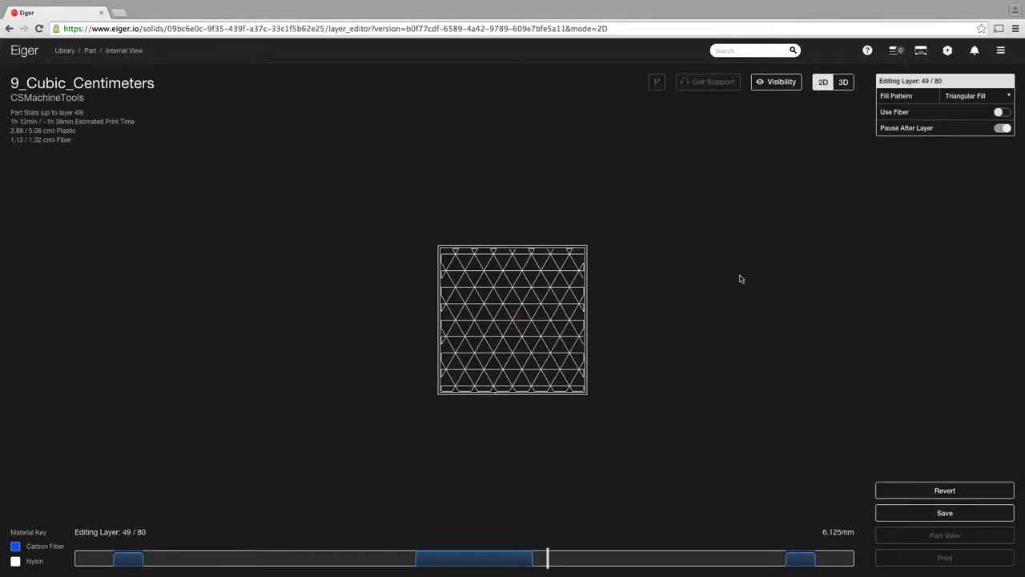
pyautogui.click(930, 514)
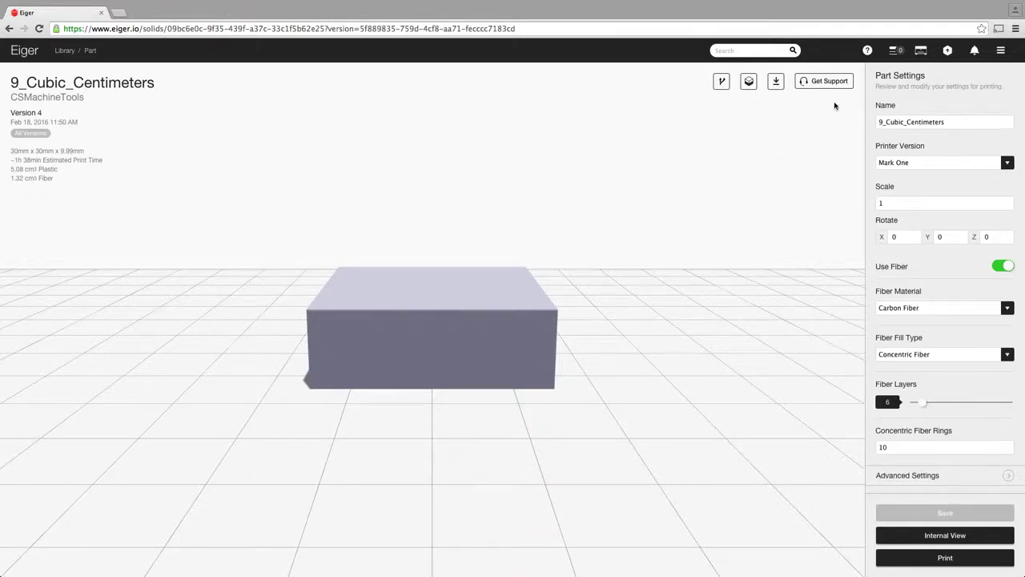
# Return to the 3D Internal View showing the three blue carbon fiber bands
pyautogui.moveTo(731, 256); pyautogui.dragTo(541, 350)
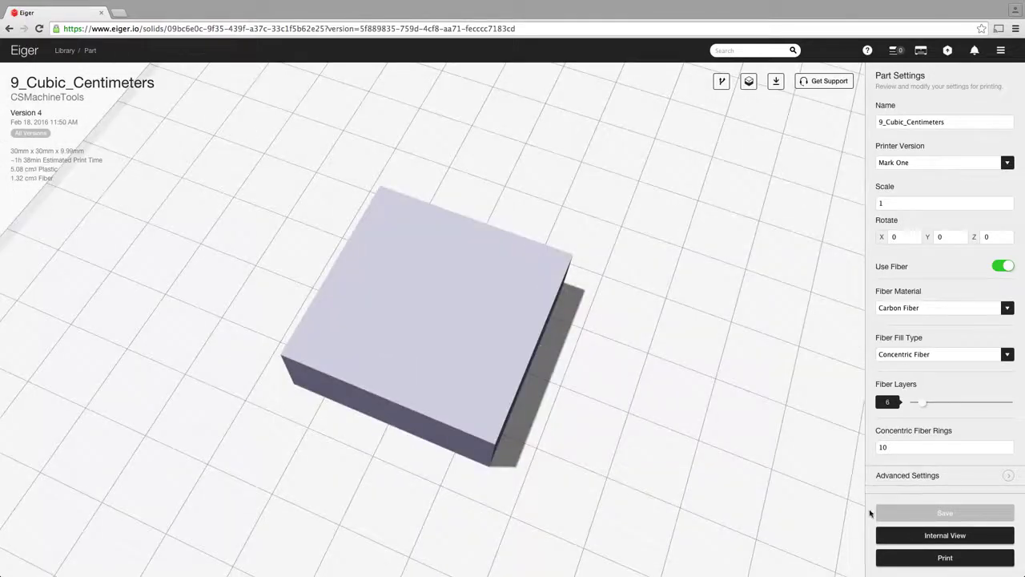
pyautogui.click(913, 535)
pyautogui.moveTo(752, 323); pyautogui.dragTo(437, 343)
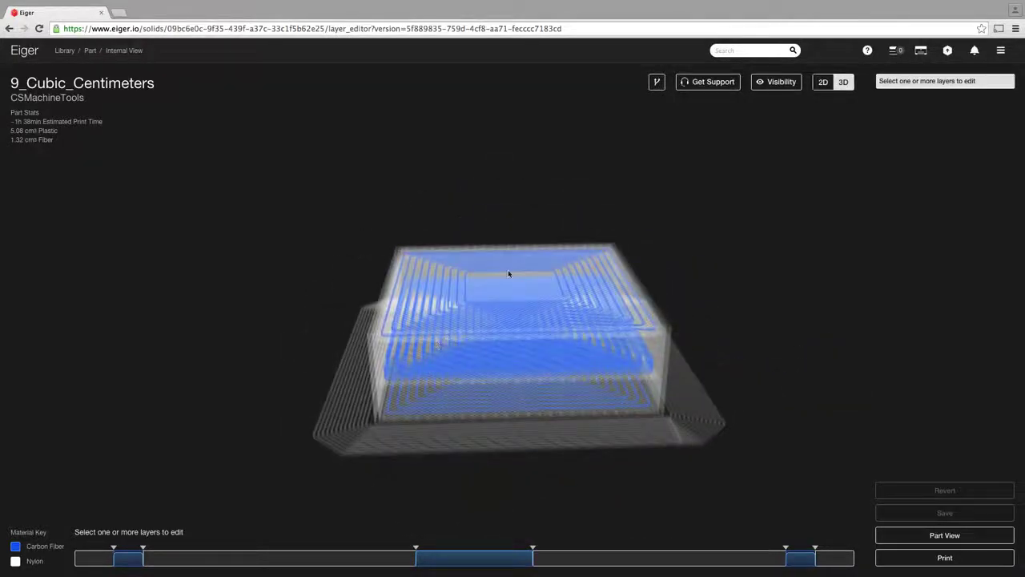
pyautogui.click(712, 83)
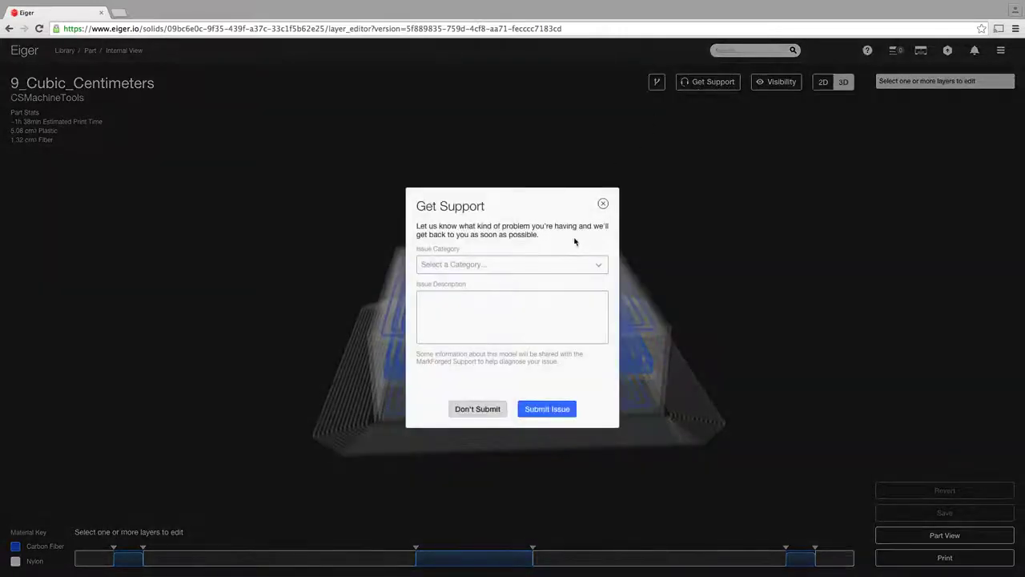
pyautogui.click(603, 205)
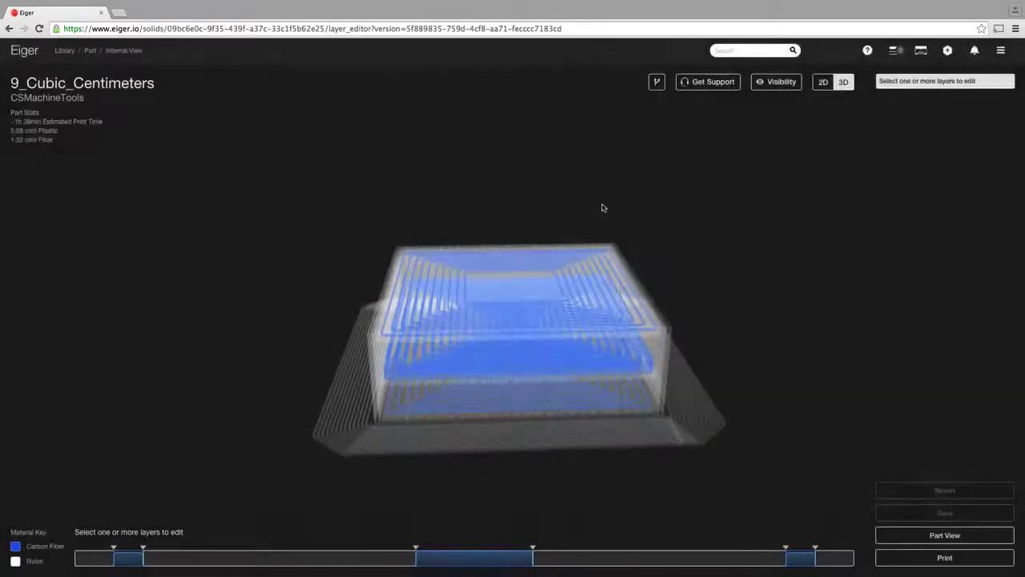
pyautogui.moveTo(765, 278); pyautogui.dragTo(607, 361)
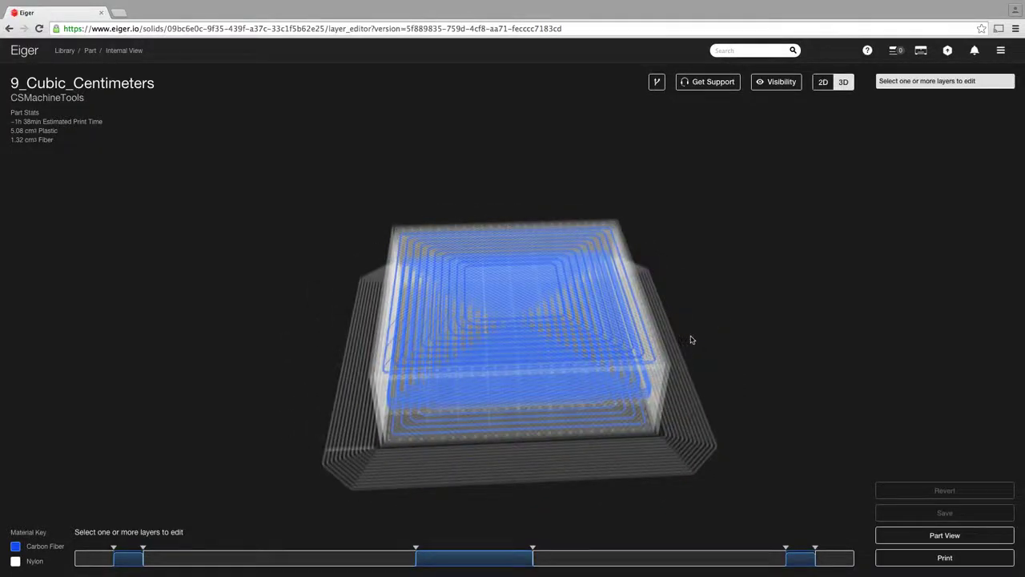